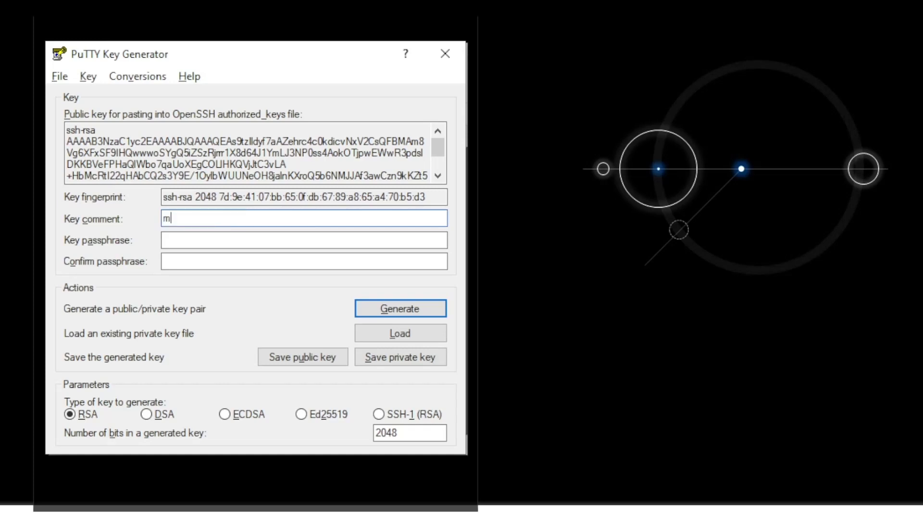
# Step: Set the key comment to myusername and save the public key as jupyterlab.pub in C:\temp
pyautogui.write('name')
pyautogui.click(298, 358)
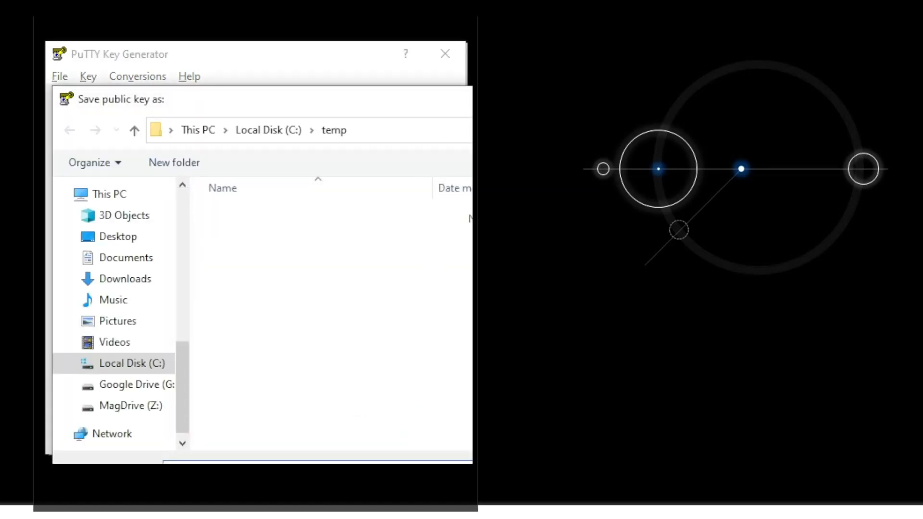
pyautogui.moveTo(423, 463); pyautogui.dragTo(318, 372)
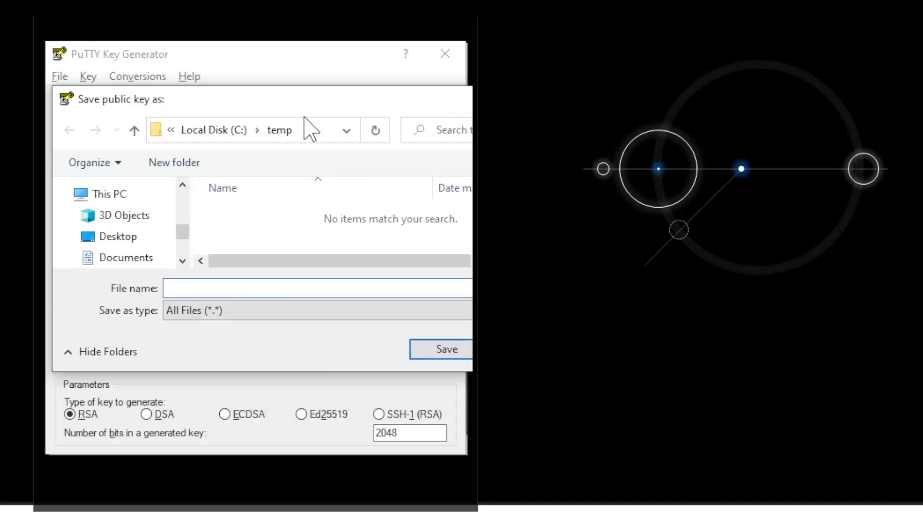
pyautogui.write('jupyterlab.pub')
pyautogui.press('Return')
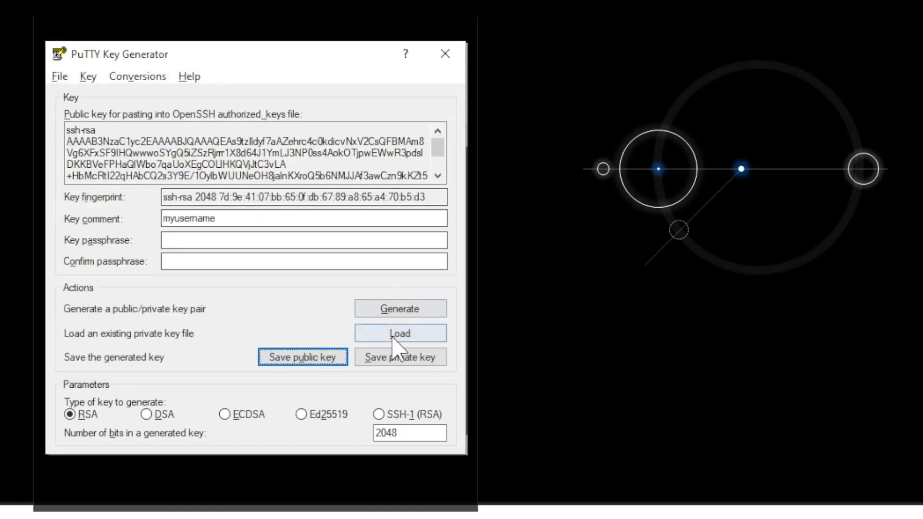
# Step: Save the private key without a passphrase as jupyterlab.ppk in C:\temp
pyautogui.click(391, 360)
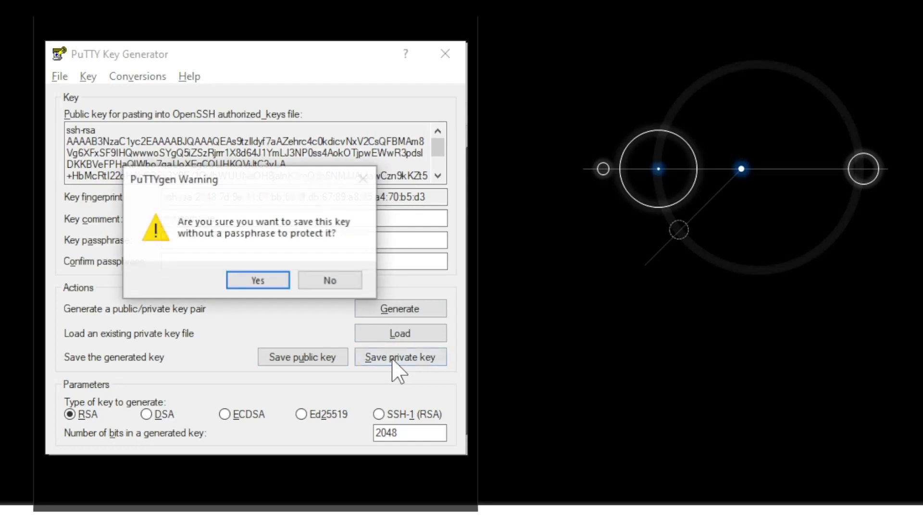
pyautogui.click(260, 281)
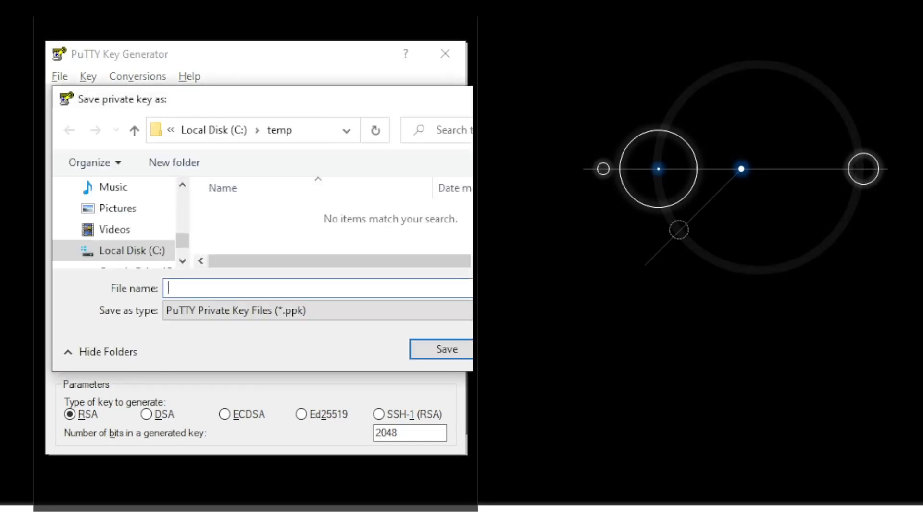
pyautogui.write('jup')
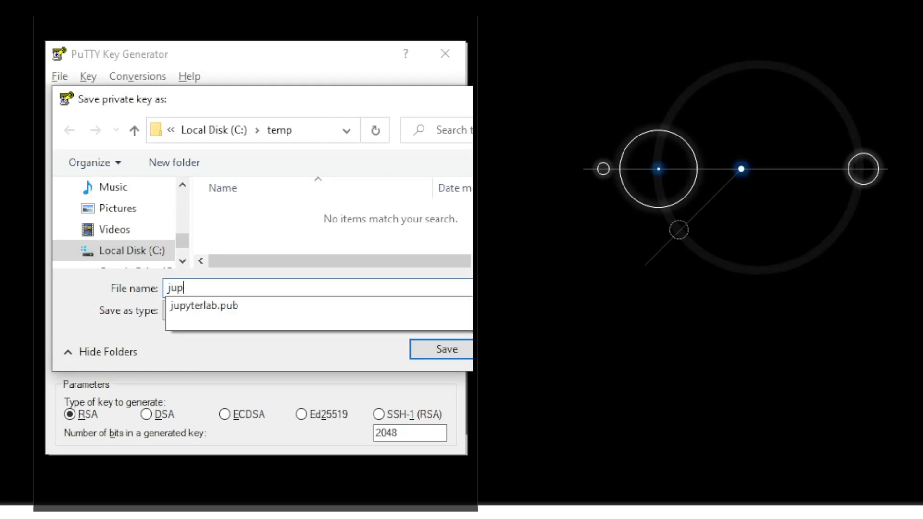
pyautogui.write('yterlab.ppk')
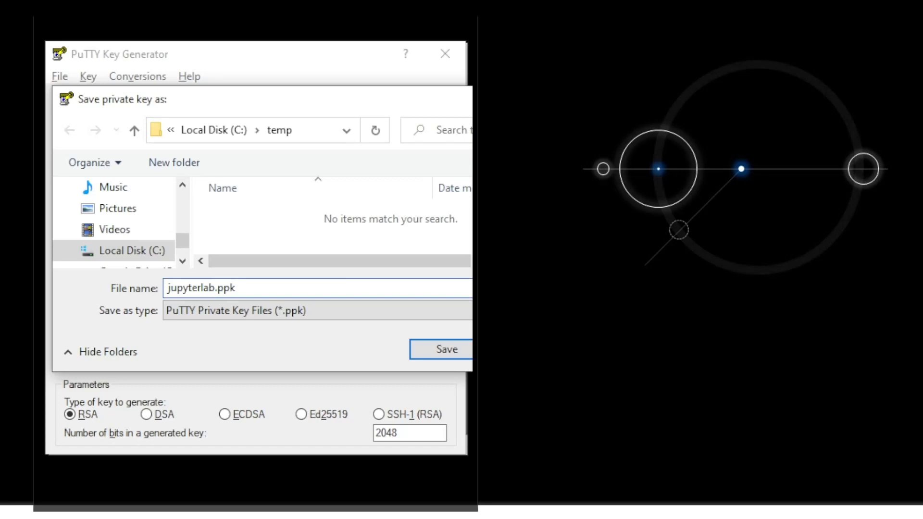
pyautogui.press('Return')
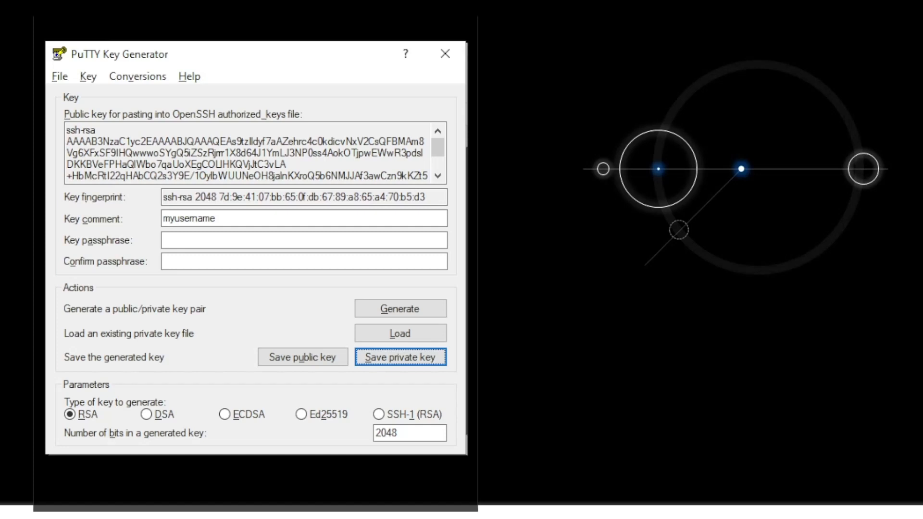
# Step: Export the key in OpenSSH format without a passphrase as jupyterlab.pem in C:\temp
pyautogui.click(126, 80)
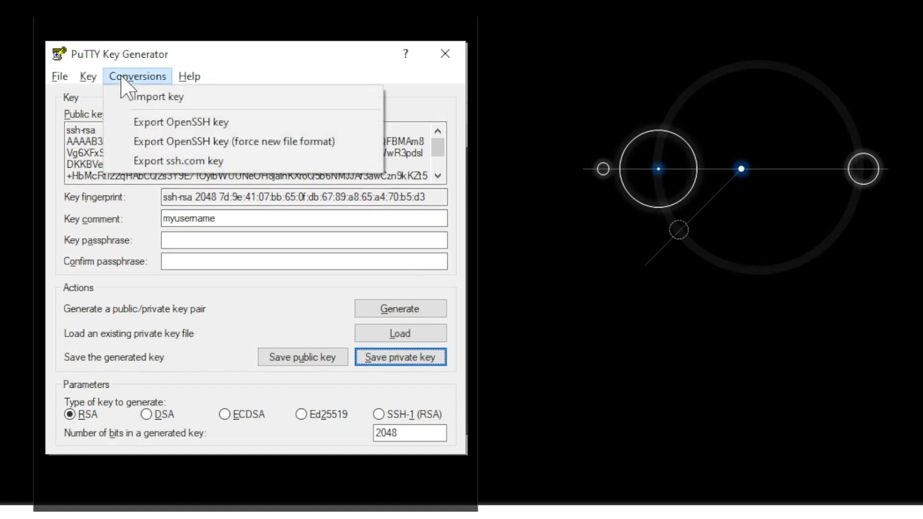
pyautogui.click(152, 121)
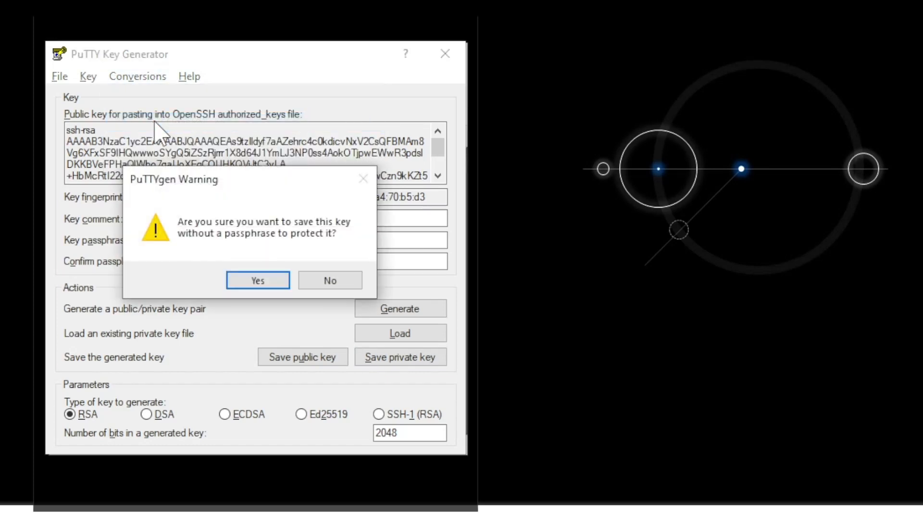
pyautogui.click(255, 281)
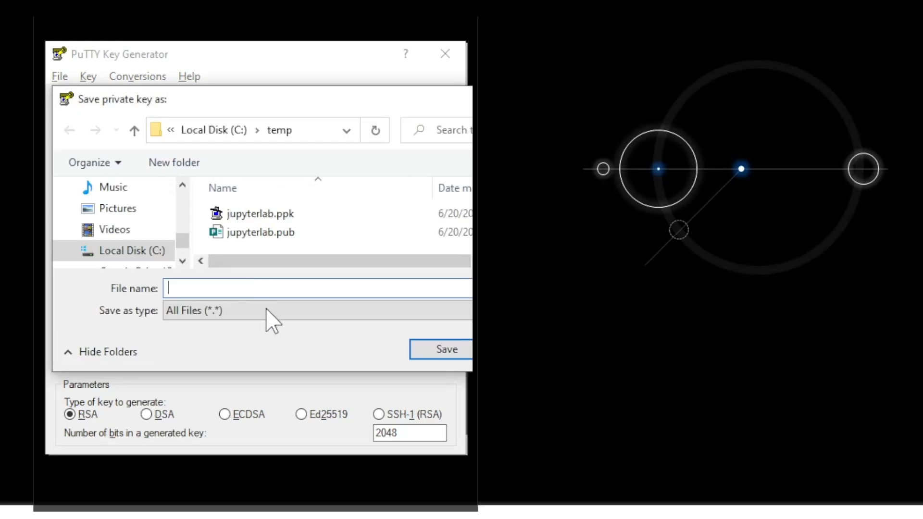
pyautogui.write('jup')
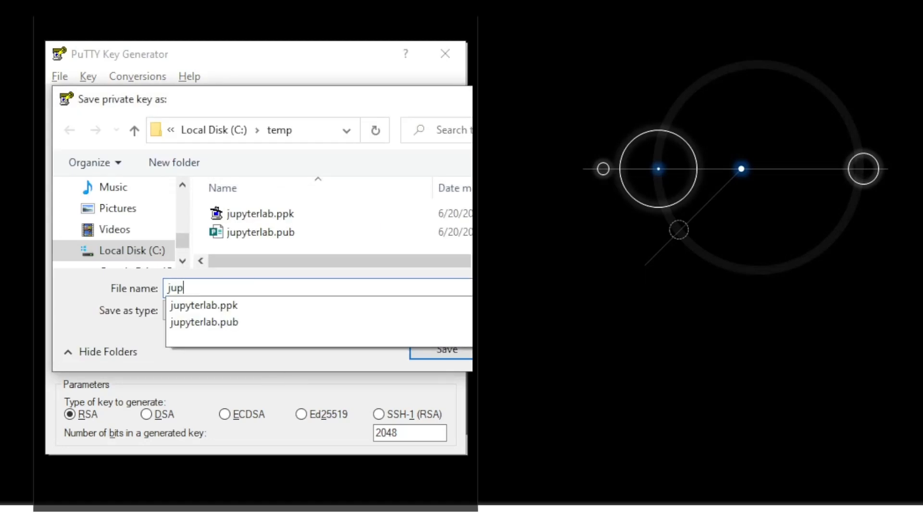
pyautogui.write('yterlab.pem')
pyautogui.press('Return')
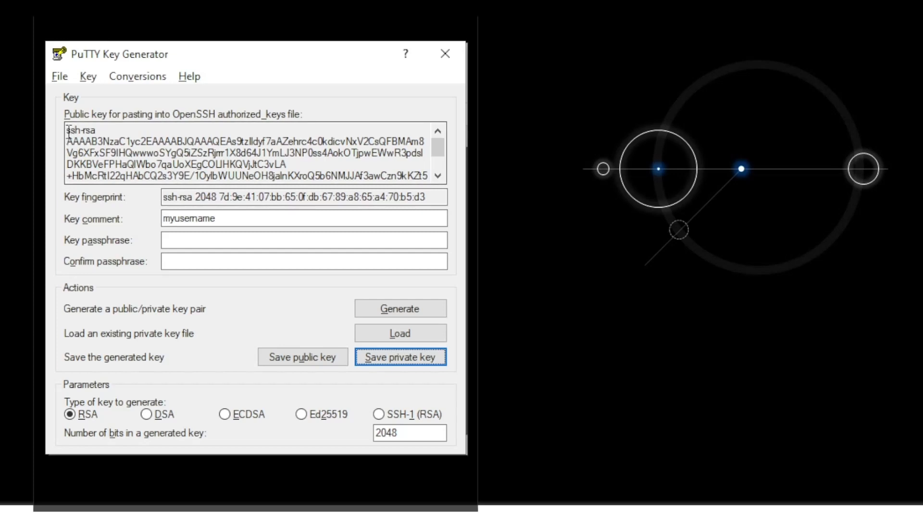
# Step: Copy the entire OpenSSH public key text and paste it into the empty document in Notepad++
pyautogui.moveTo(66, 129); pyautogui.dragTo(237, 204)
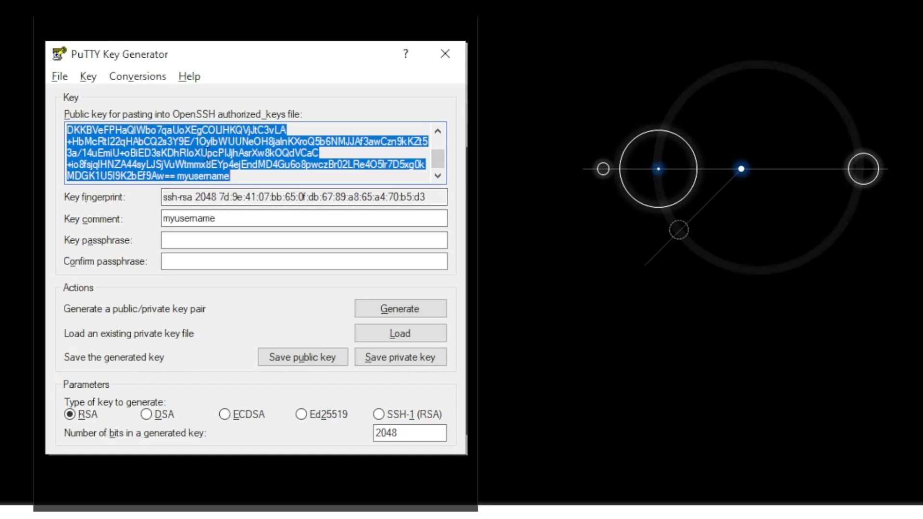
pyautogui.scroll(1, 254, 164)
pyautogui.scroll(-1, 253, 164)
pyautogui.rightClick(199, 154)
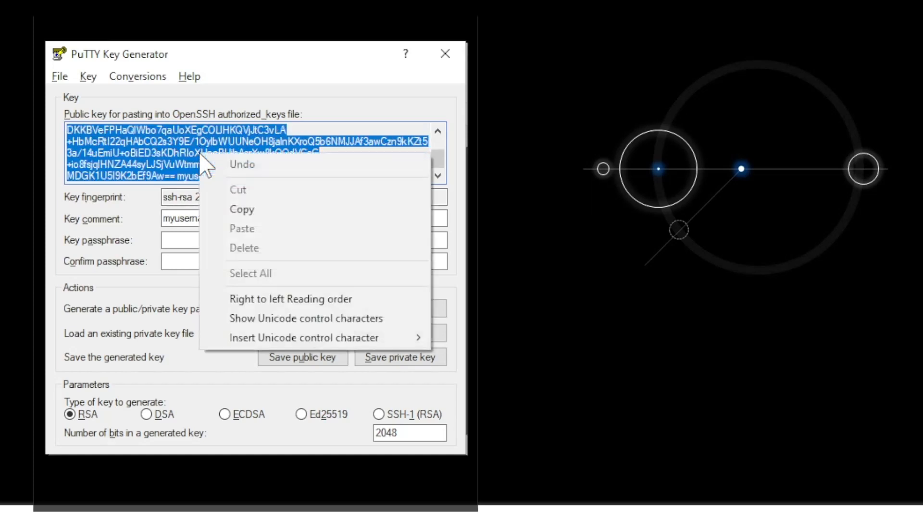
pyautogui.click(242, 210)
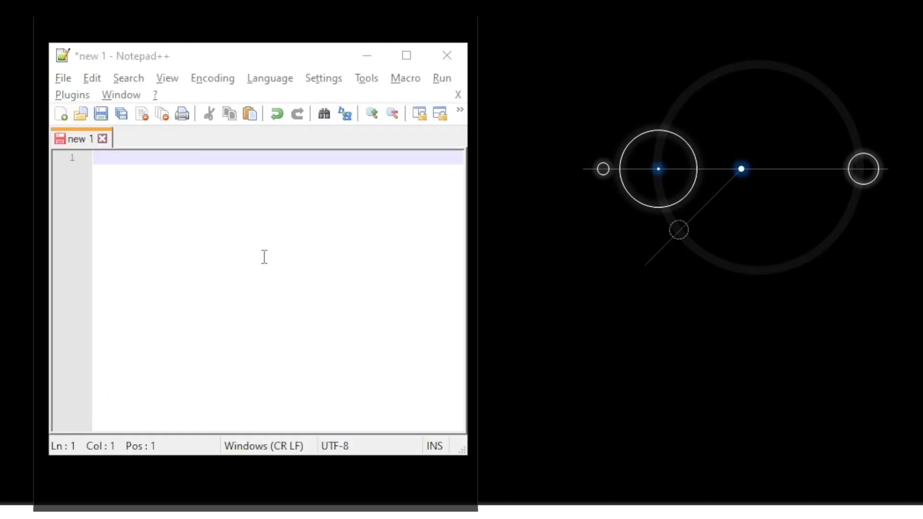
pyautogui.rightClick(265, 257)
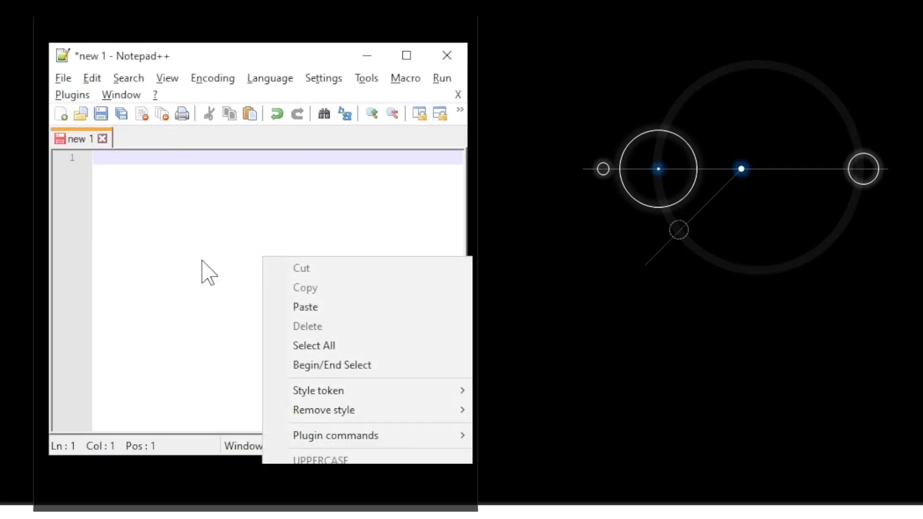
pyautogui.click(298, 307)
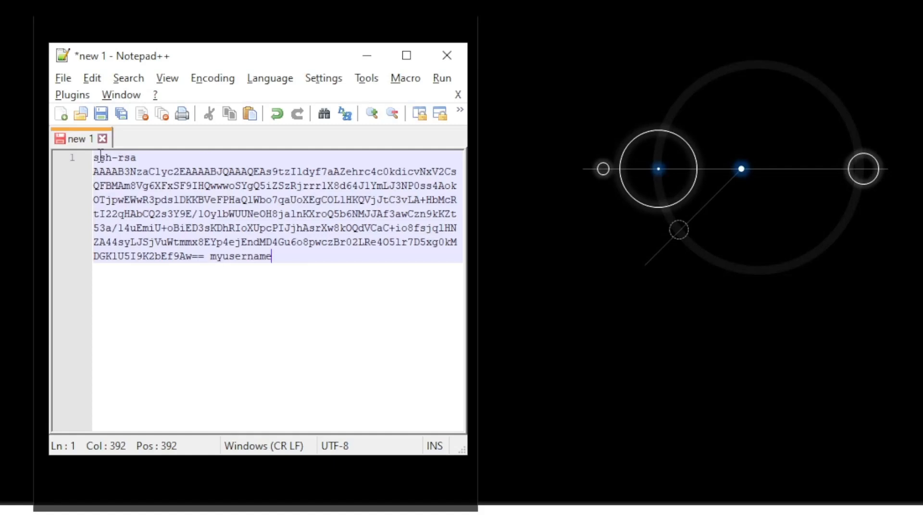
# Step: Save the pasted public key document as jupyterlab-rsa.pub in C:\temp
pyautogui.click(101, 114)
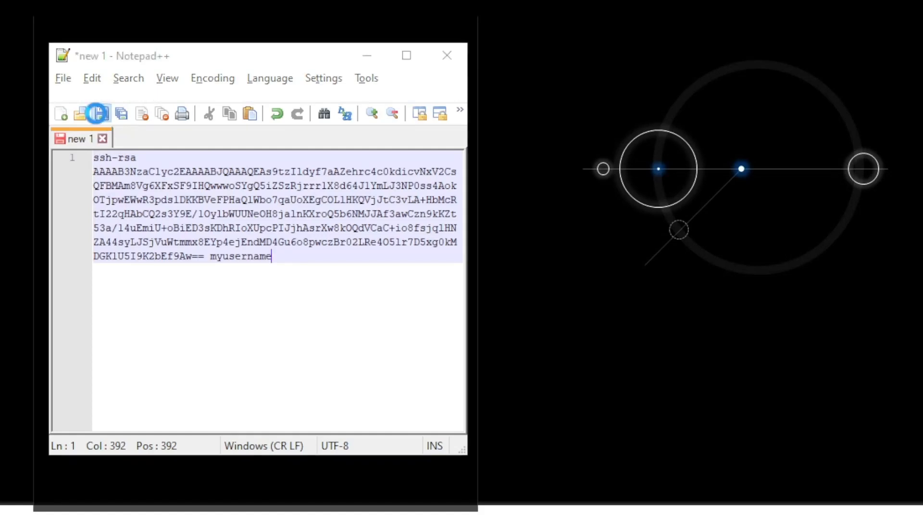
pyautogui.write('j')
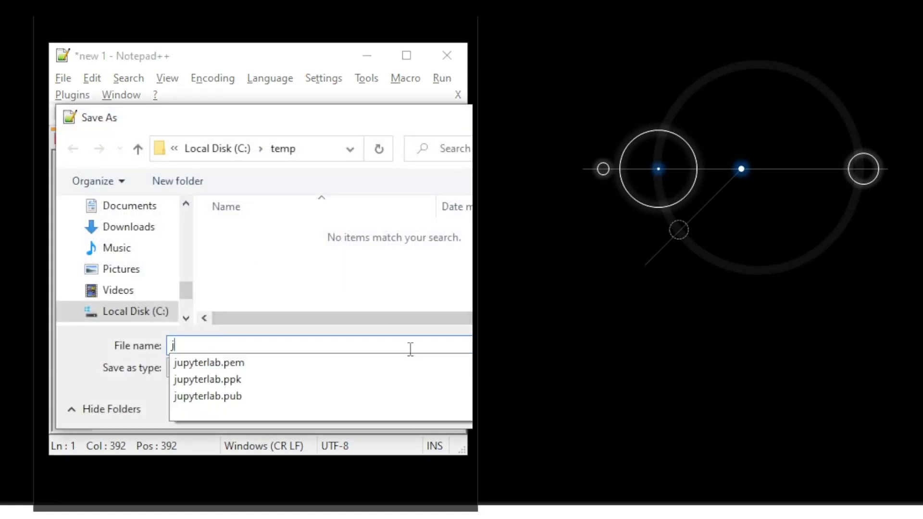
pyautogui.write('upyterlab-rsa')
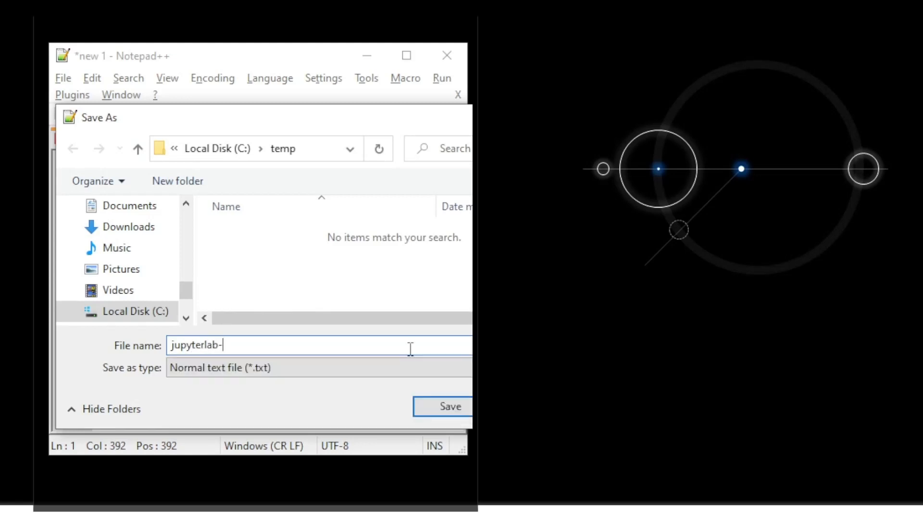
pyautogui.write('.pub')
pyautogui.press('Return')
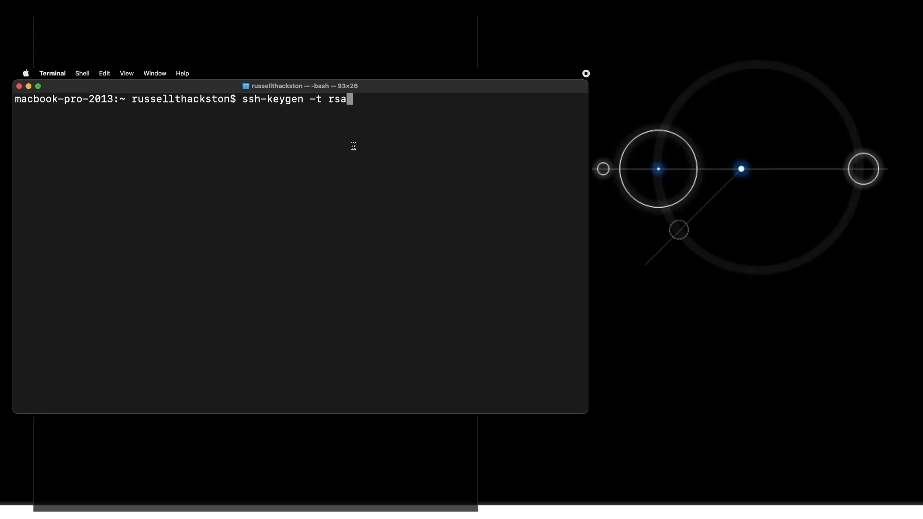
# Step: Generate a key pair with ssh-keygen -t rsa as jupyterlab_rsa with an empty passphrase, and list the folder with ls -l
pyautogui.press('Return')
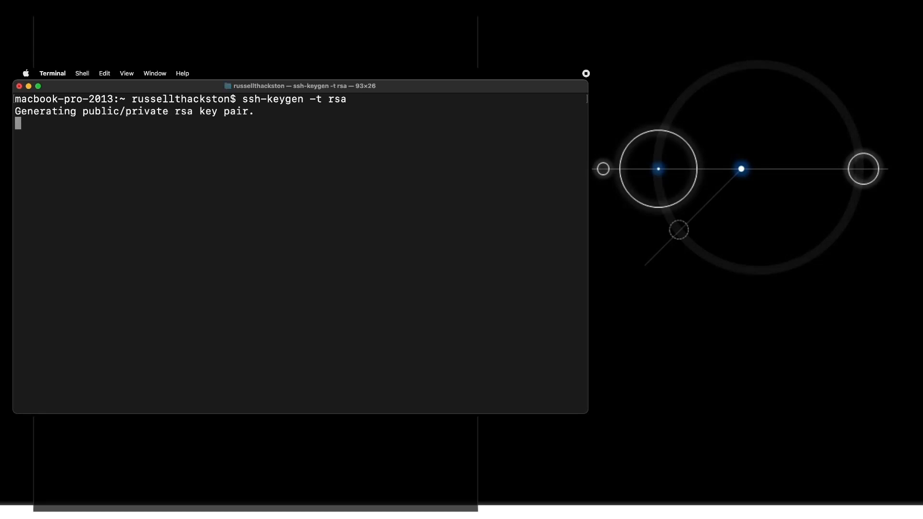
pyautogui.write('jupyter')
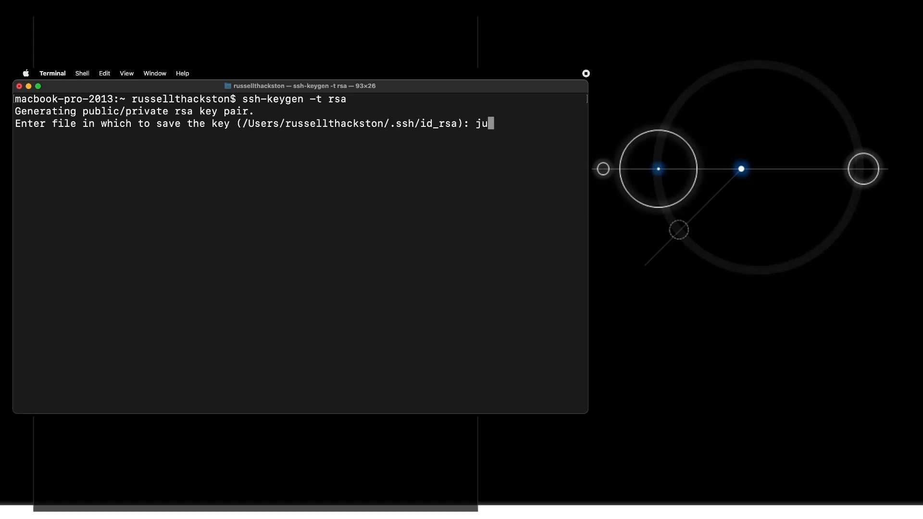
pyautogui.write('lab_rsa')
pyautogui.press('Return')
pyautogui.press('Return')
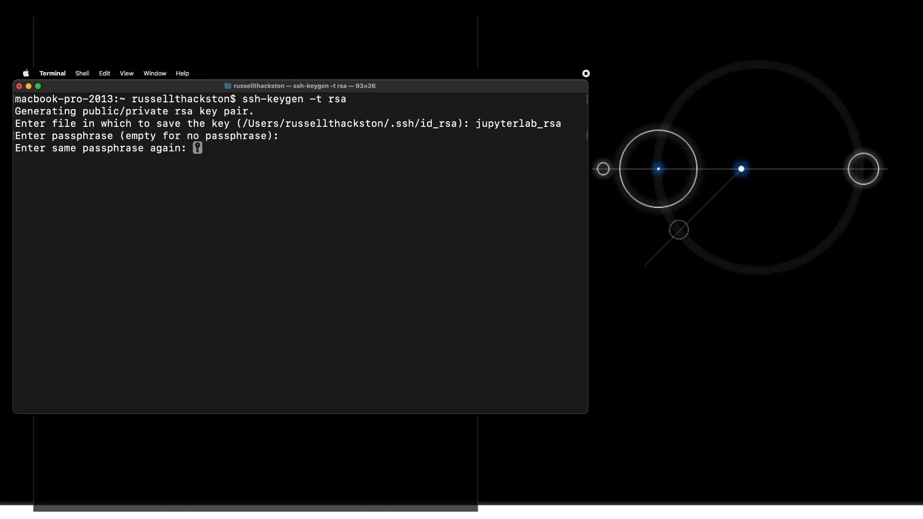
pyautogui.press('Return')
pyautogui.write('ls -l')
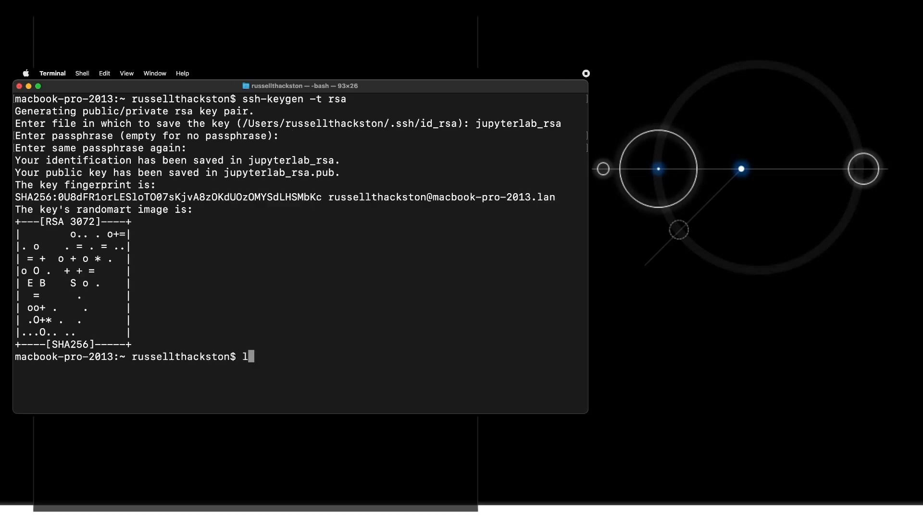
pyautogui.press('Return')
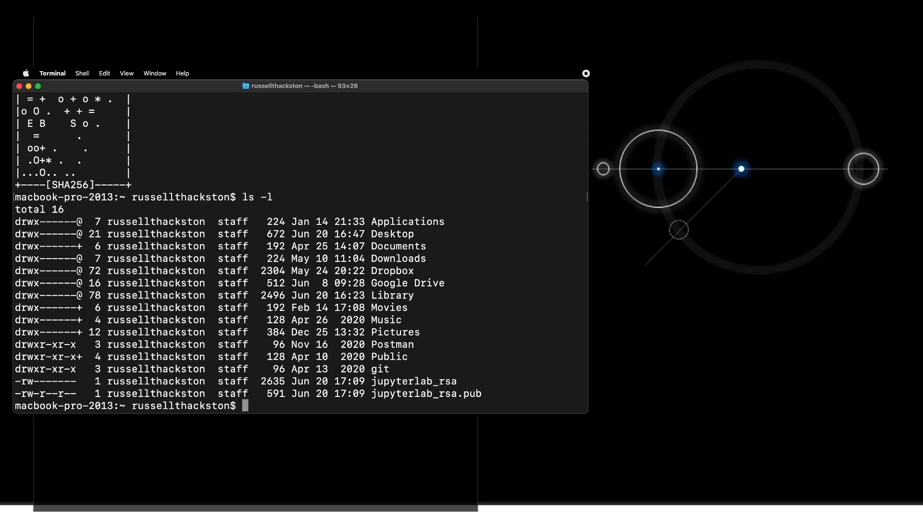
# Step: Switch to TextEdit and open the jupyterlab_rsa.pub file from the home folder
pyautogui.press('super+Tab')
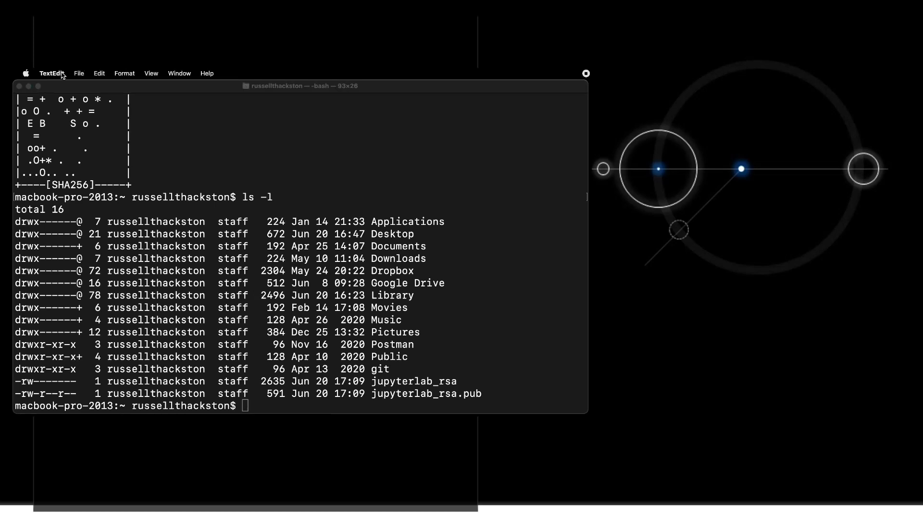
pyautogui.click(79, 75)
pyautogui.click(82, 76)
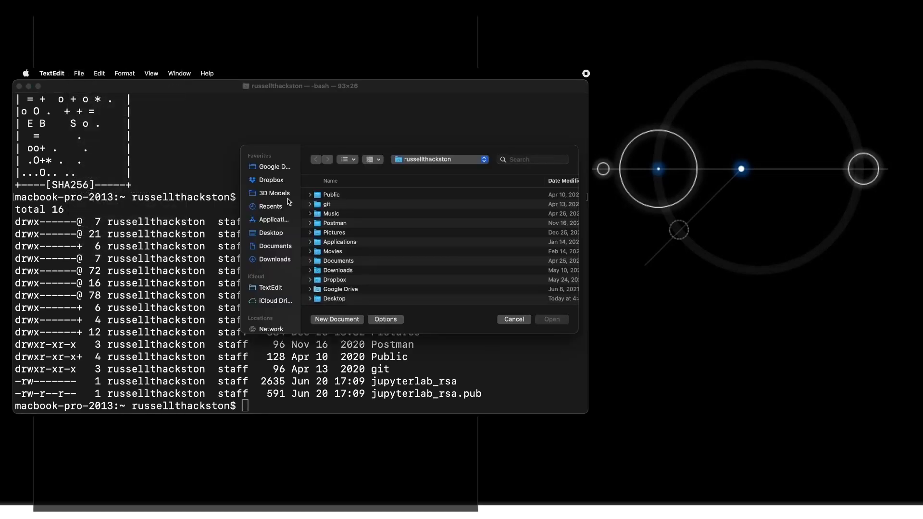
pyautogui.scroll(-3, 354, 254)
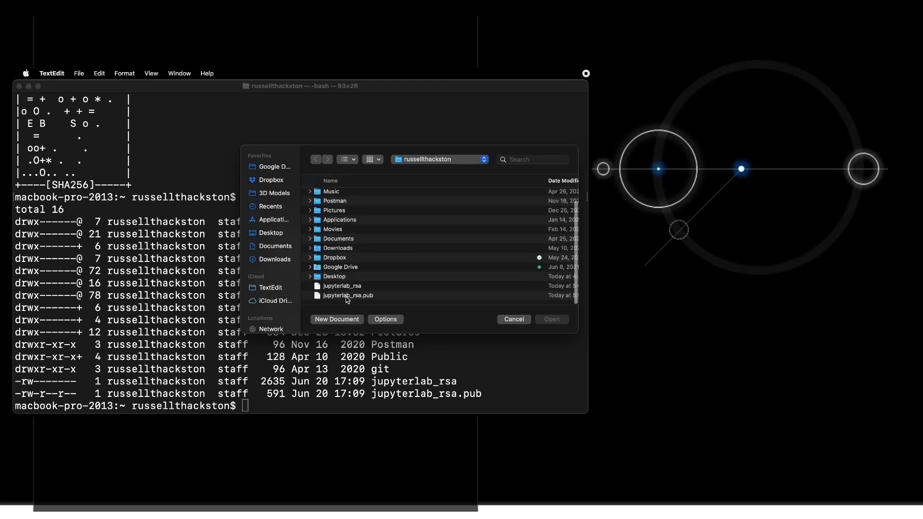
pyautogui.click(347, 297)
pyautogui.click(551, 320)
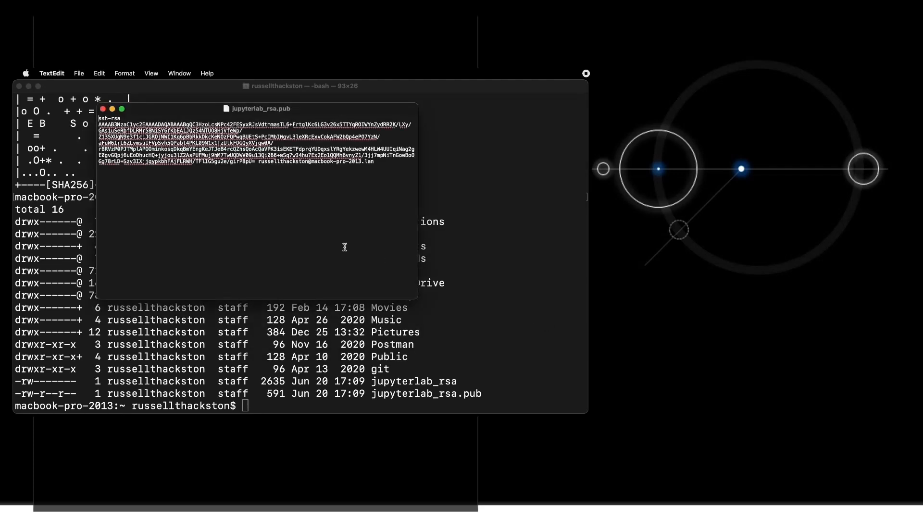
# Step: Enlarge the text of the opened public key document by several sizes
pyautogui.press('super+plus')
pyautogui.press('super+plus')
pyautogui.press('super+plus')
pyautogui.press('super+plus')
pyautogui.press('super+plus')
pyautogui.press('super+plus')
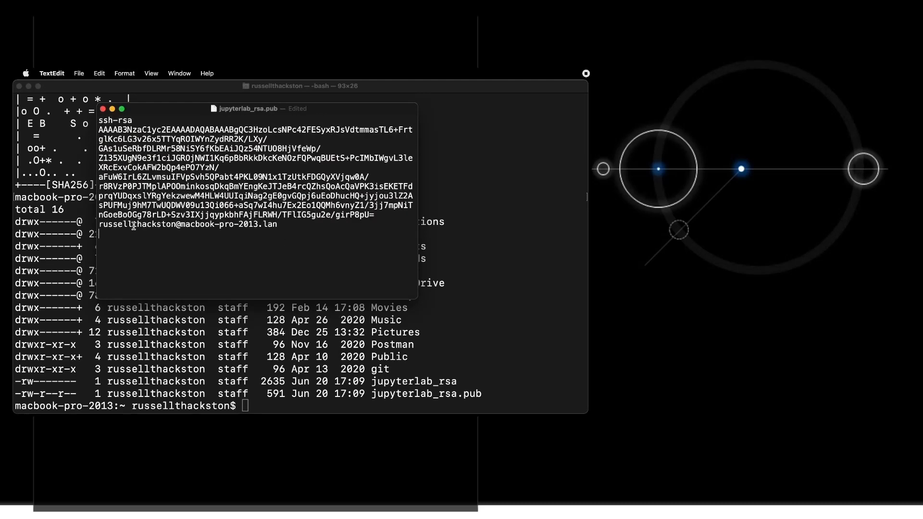
# Step: Replace the user and host comment at the end of the public key with myusername
pyautogui.moveTo(133, 226); pyautogui.dragTo(279, 227)
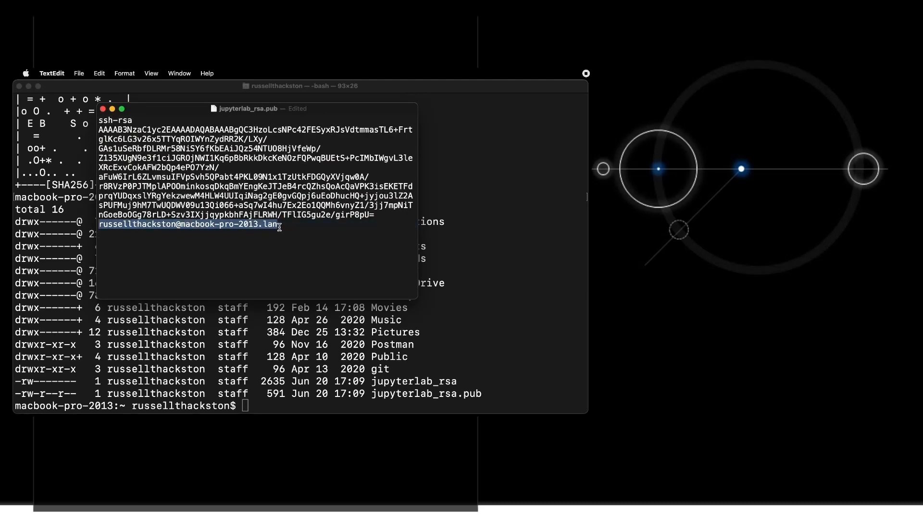
pyautogui.write('myuser')
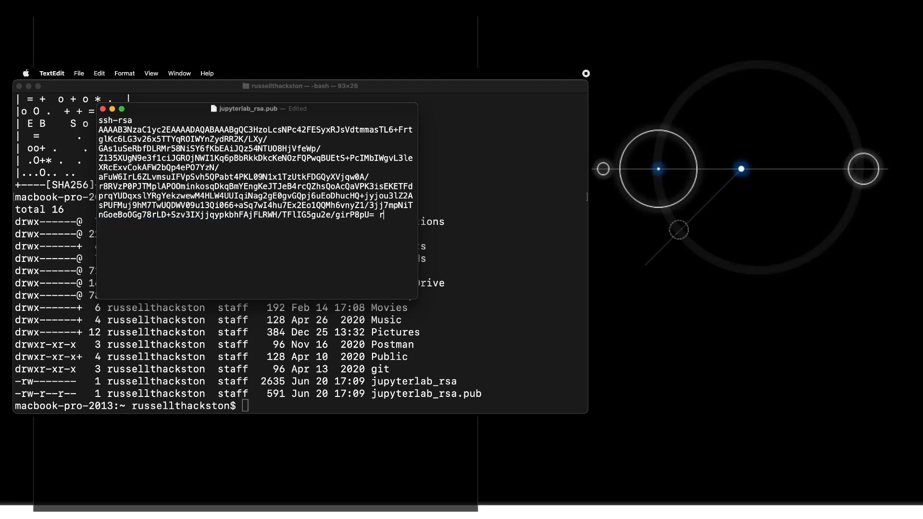
pyautogui.write('name')
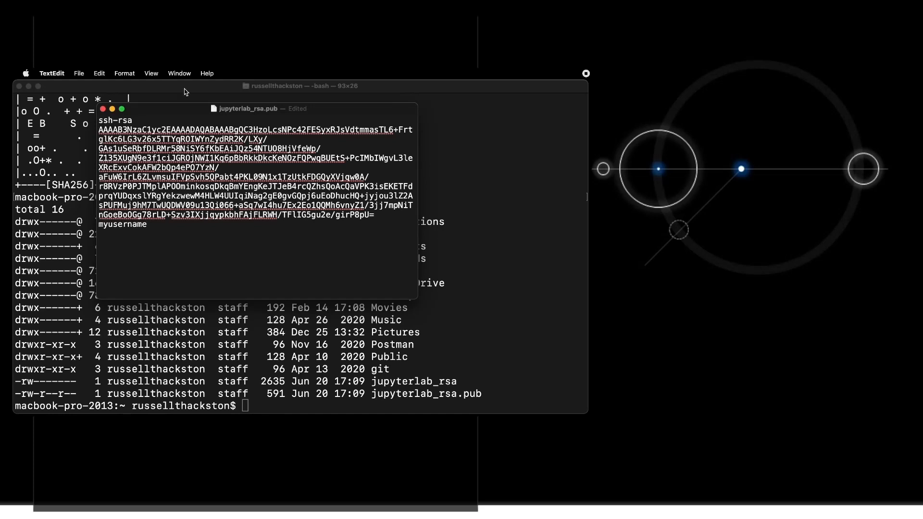
# Step: Save the edited jupyterlab_rsa.pub file and close its document window
pyautogui.click(76, 73)
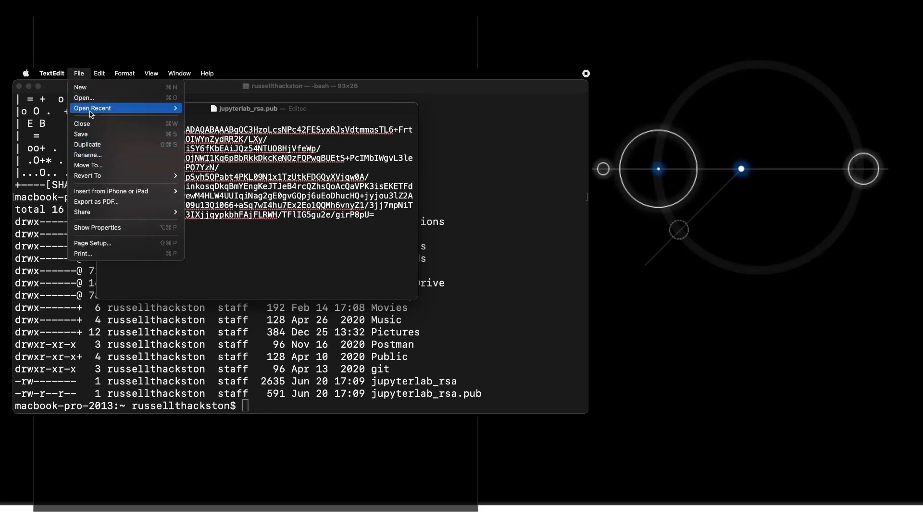
pyautogui.click(90, 136)
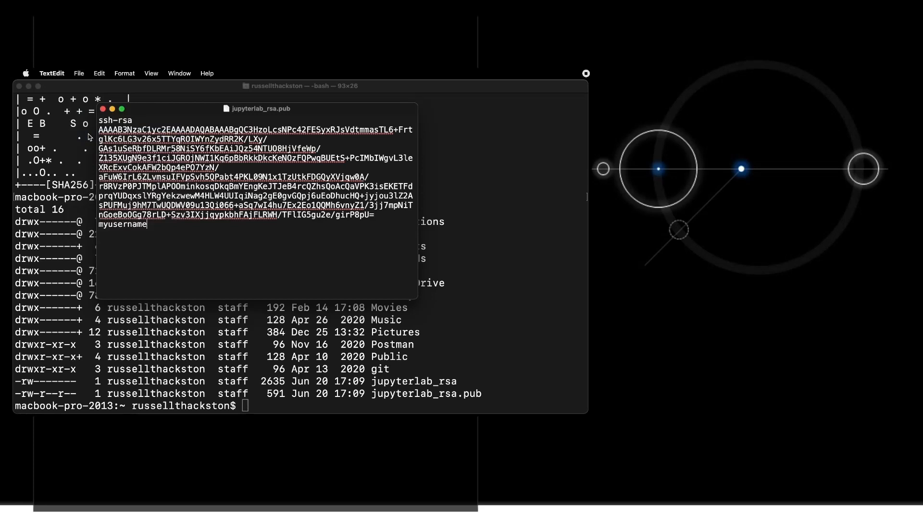
pyautogui.click(102, 110)
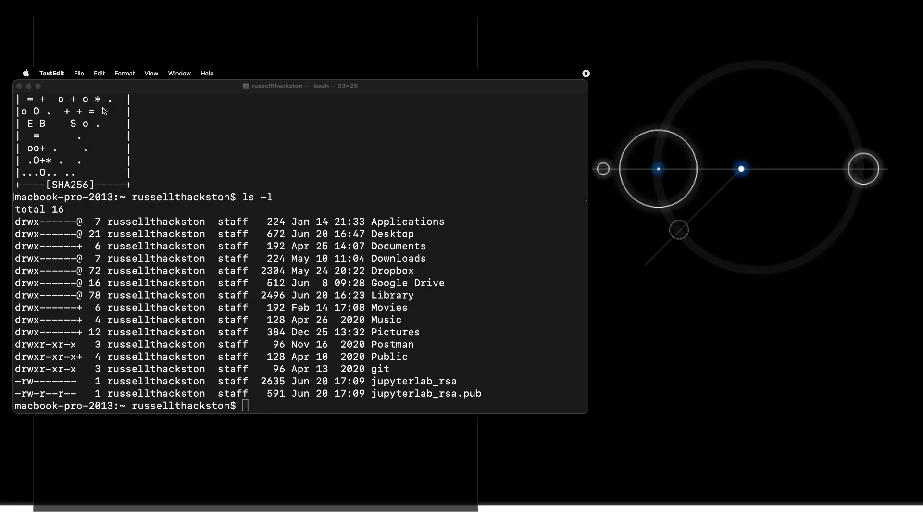
# Step: Switch to Terminal, clear its screen, and register the private key with ssh-add jupyterlab_rsa
pyautogui.click(261, 405)
pyautogui.press('super+k')
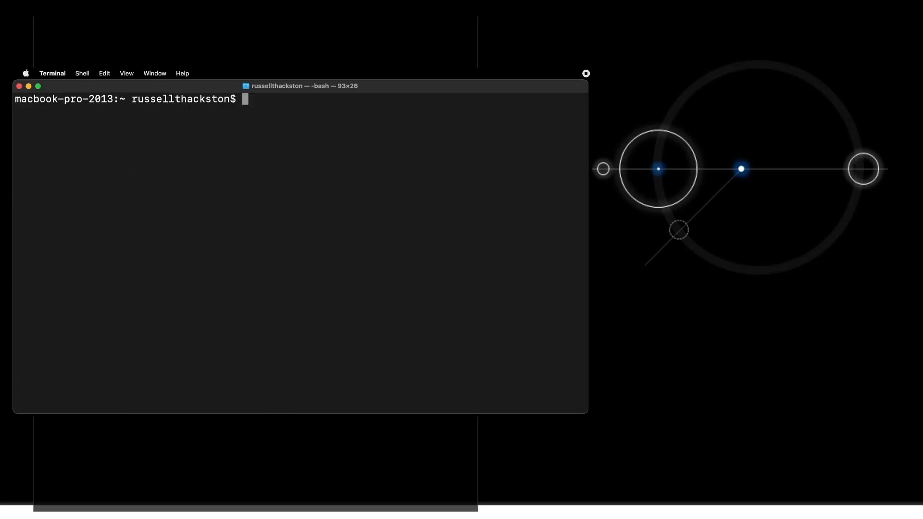
pyautogui.write('ssh-add jupyterlab_rsa')
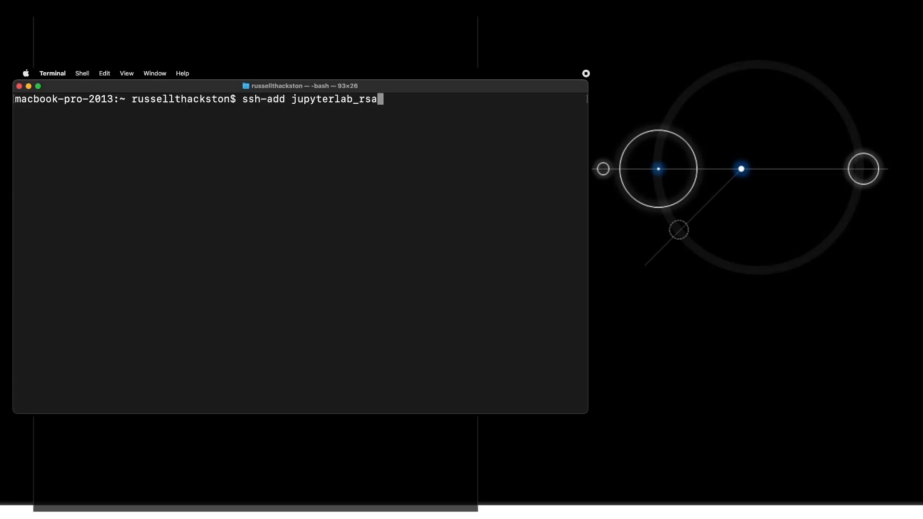
pyautogui.press('Return')
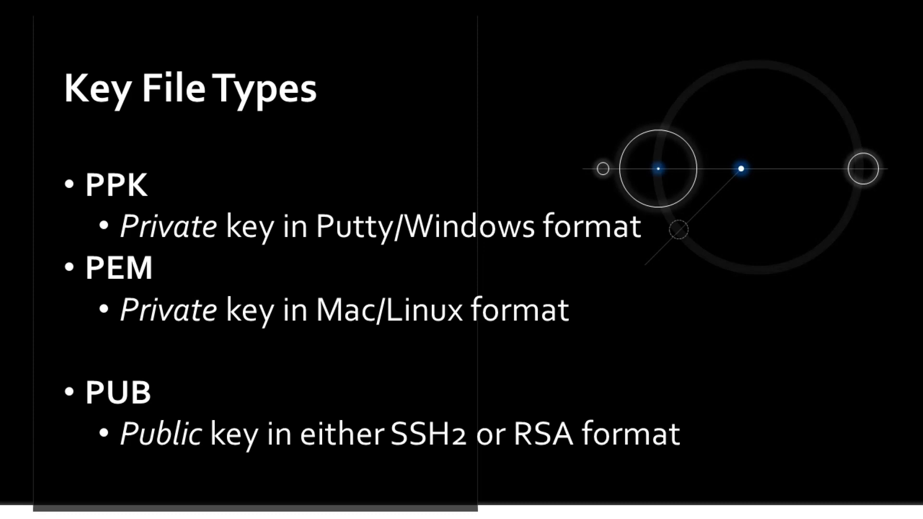
pyautogui.press('Right')
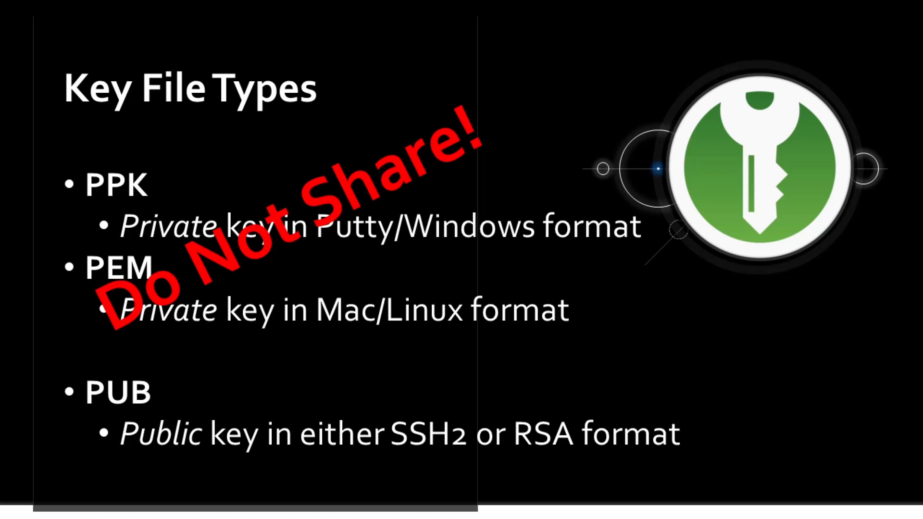
pyautogui.press('Right')
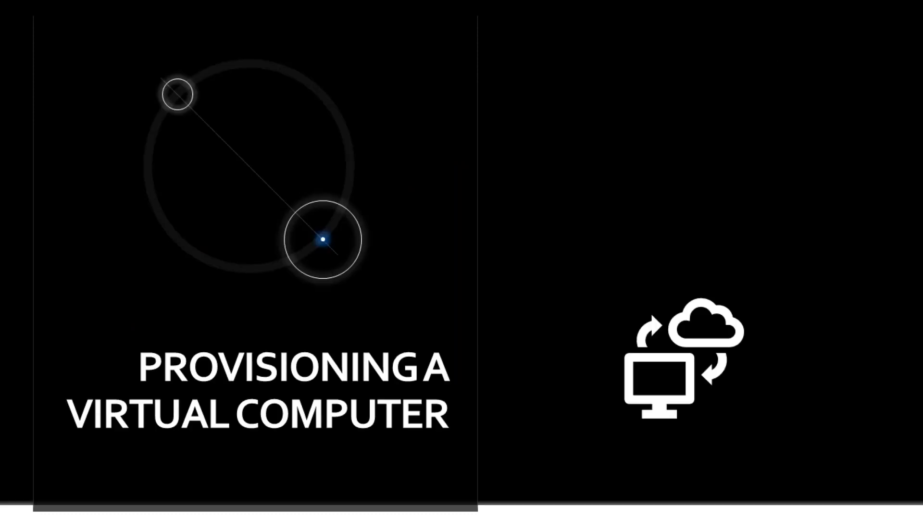
pyautogui.press('Right')
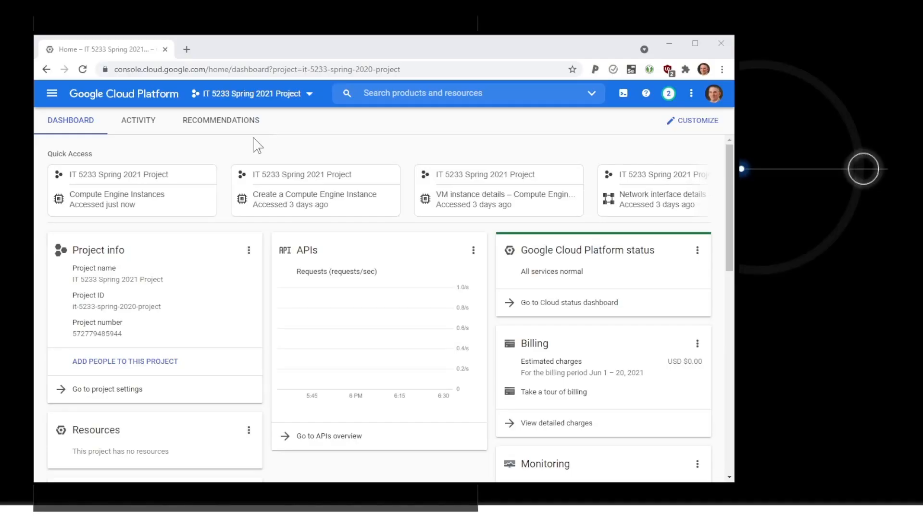
# Step: Review the list of recent projects in the Google Cloud console's project picker and keep the current project
pyautogui.click(293, 48)
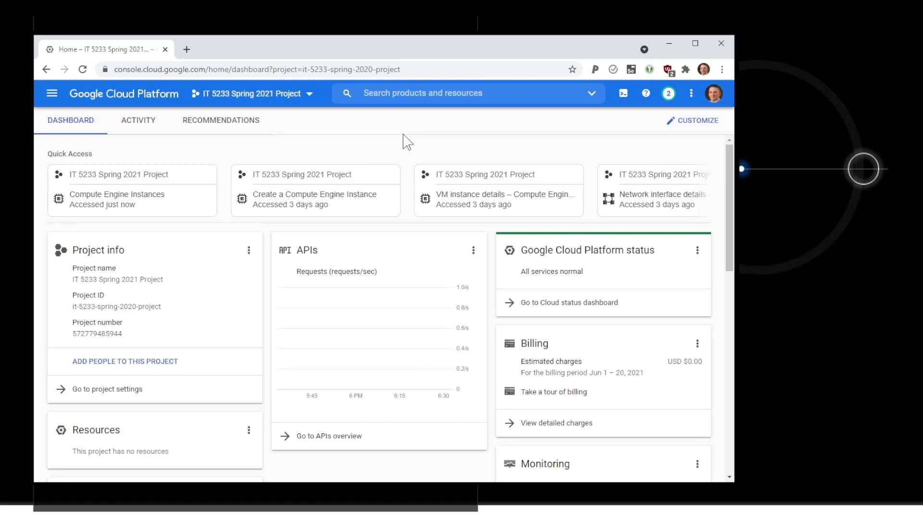
pyautogui.click(310, 94)
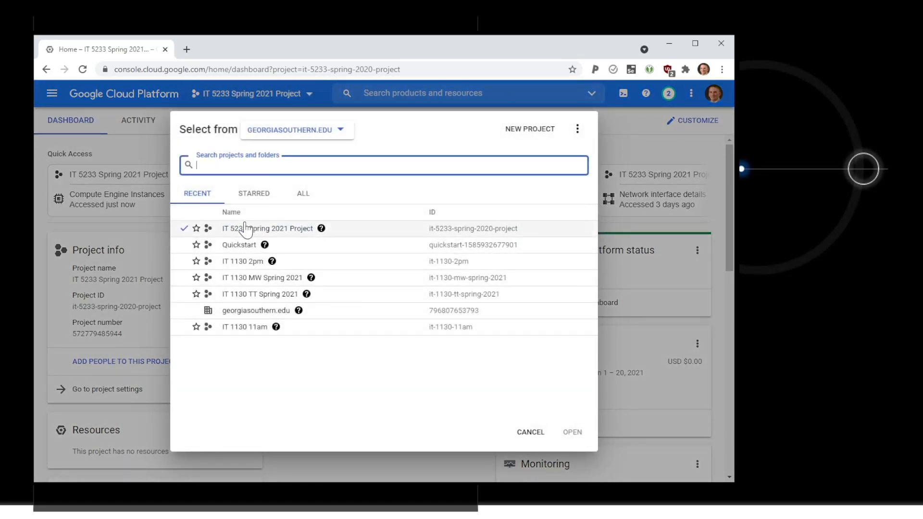
pyautogui.click(532, 433)
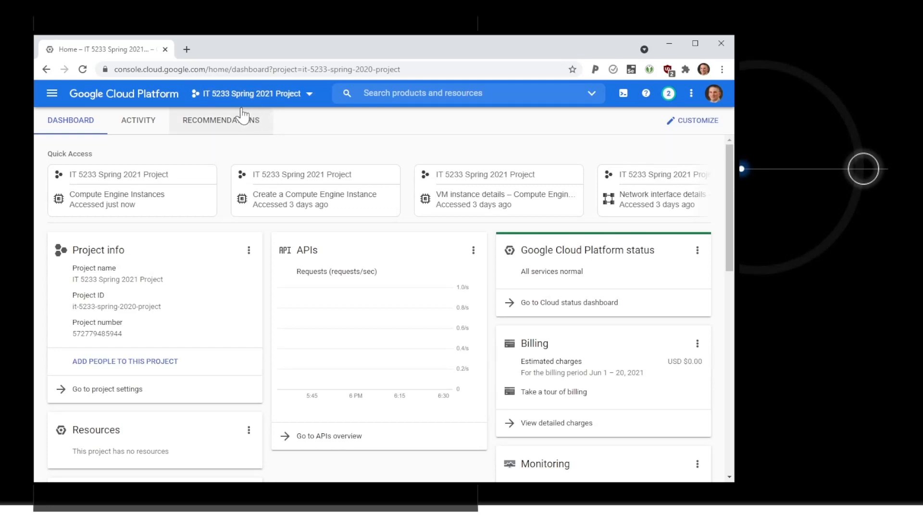
# Step: Pin Compute Engine in the navigation list and open its VM instances page
pyautogui.click(51, 96)
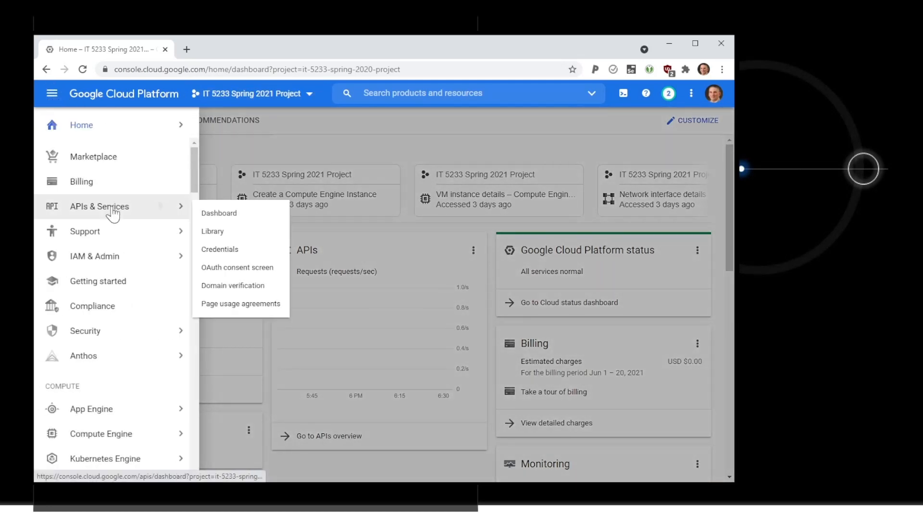
pyautogui.scroll(-3, 105, 262)
pyautogui.moveTo(102, 329)
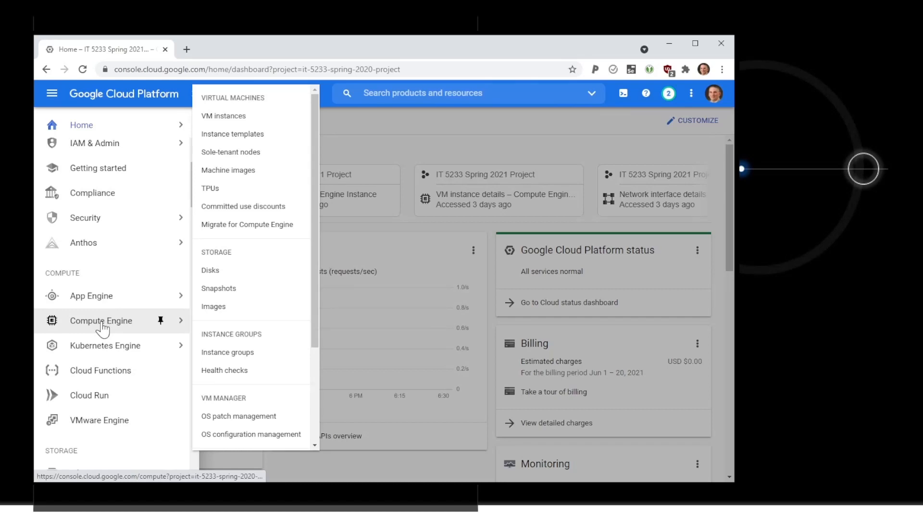
pyautogui.click(160, 321)
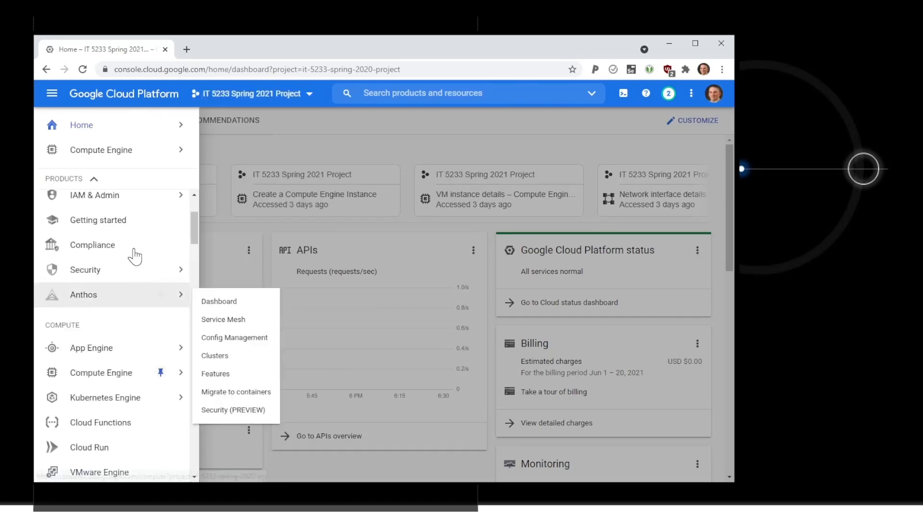
pyautogui.click(109, 156)
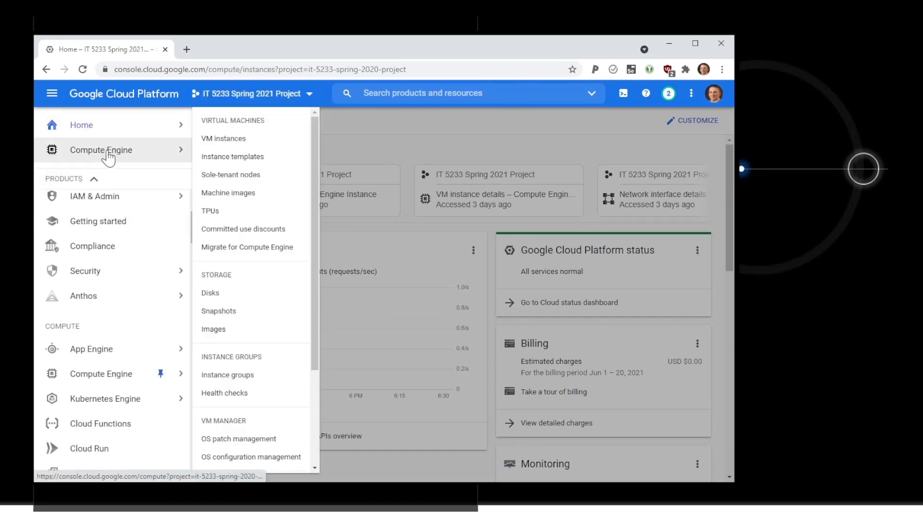
# Step: Begin a new VM instance named jupyterlab-vm with the region us-east1 (South Carolina)
pyautogui.click(345, 120)
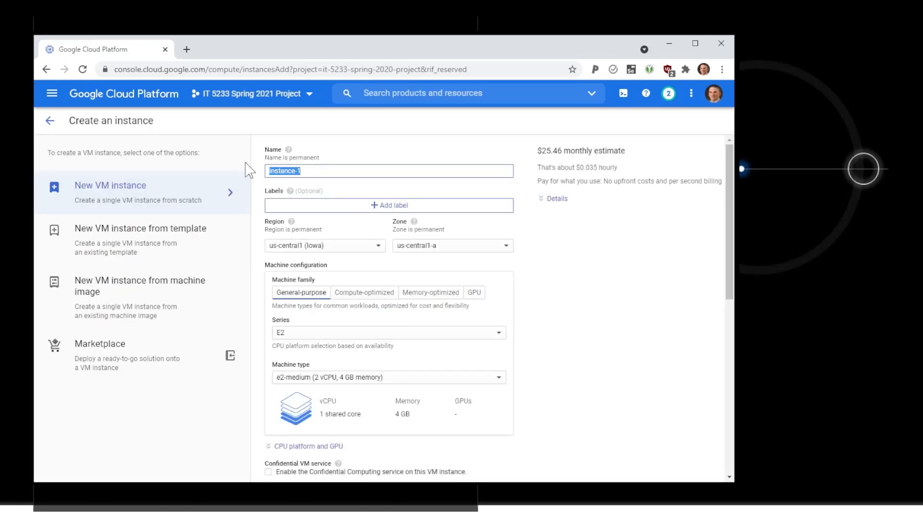
pyautogui.write('jupyterlab-vm')
pyautogui.click(325, 246)
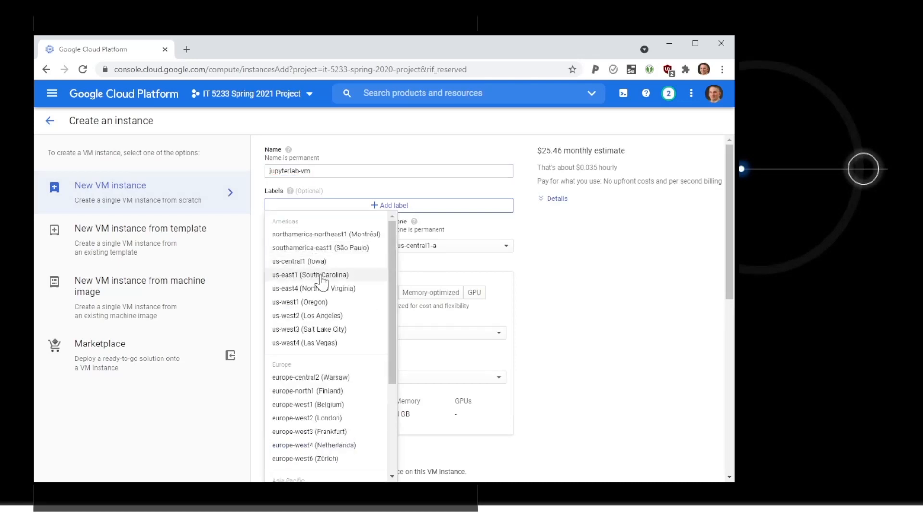
pyautogui.click(321, 276)
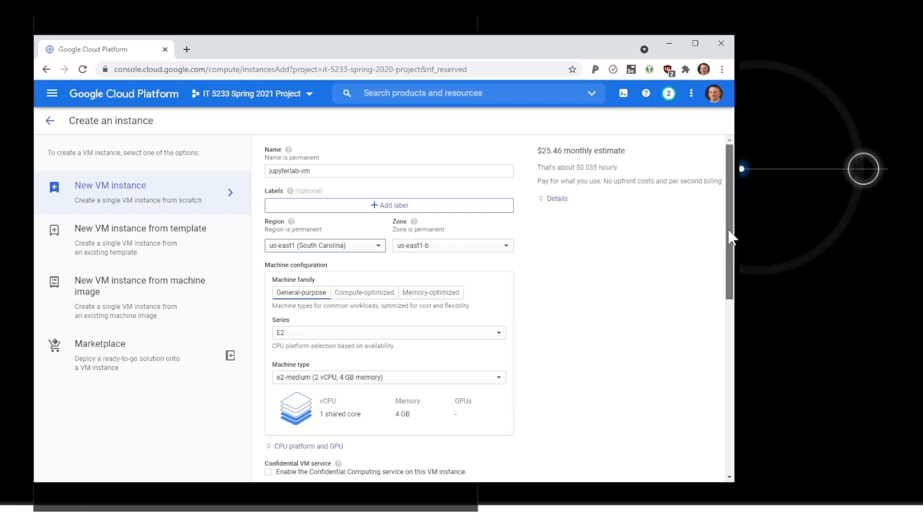
# Step: Expand the instance's advanced options and paste the copied public SSH key into its security settings
pyautogui.moveTo(729, 237); pyautogui.dragTo(719, 288)
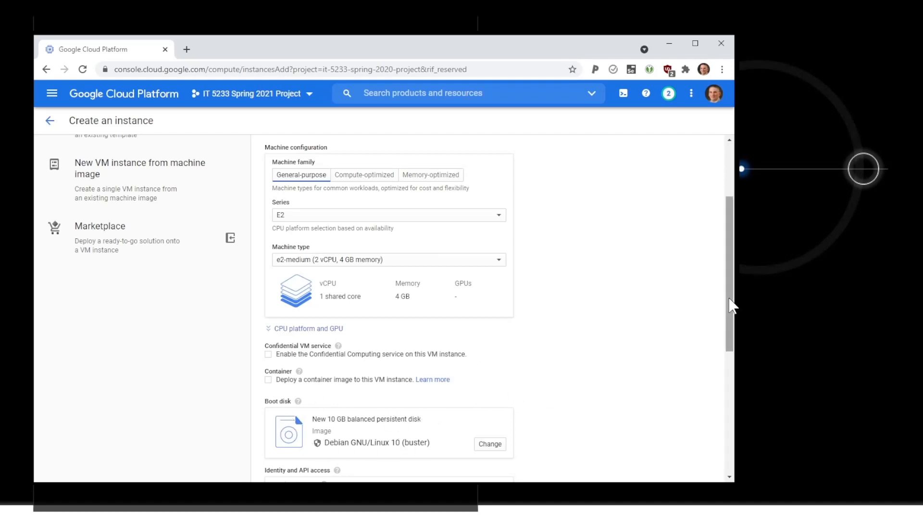
pyautogui.moveTo(731, 305); pyautogui.dragTo(718, 427)
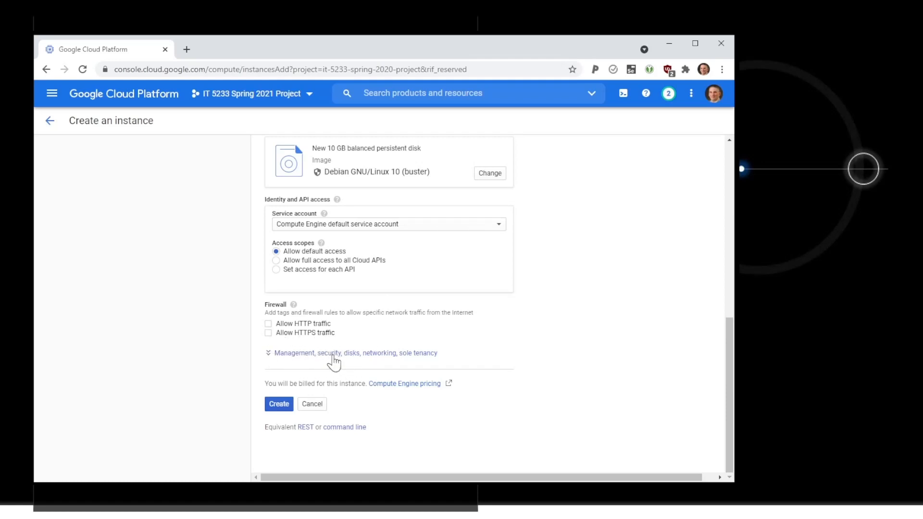
pyautogui.click(332, 353)
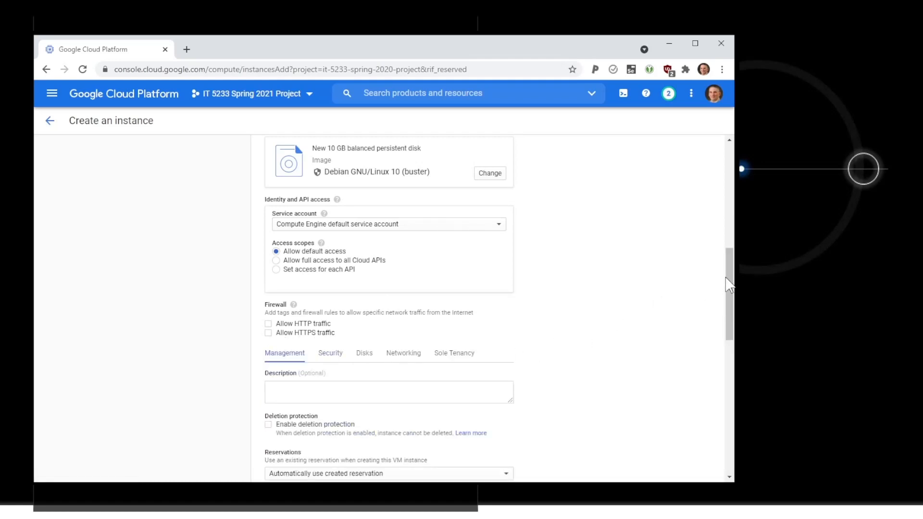
pyautogui.moveTo(725, 279); pyautogui.dragTo(720, 332)
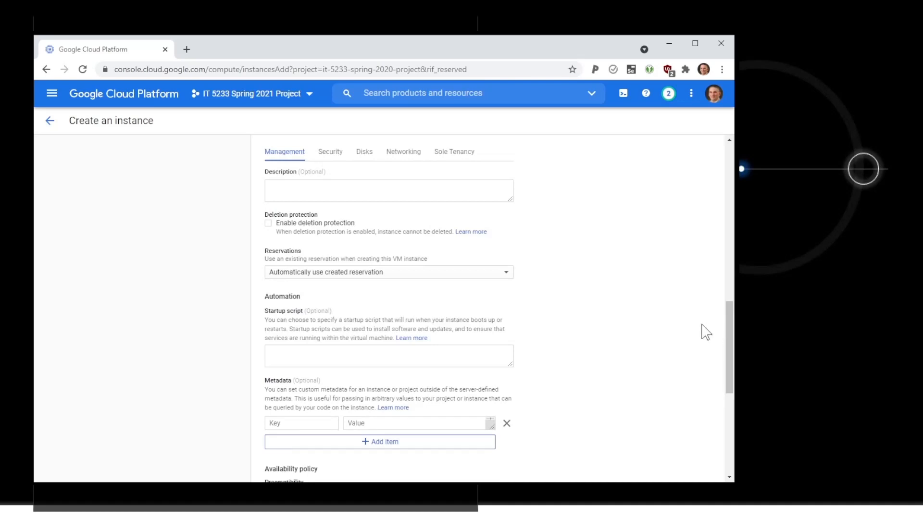
pyautogui.click(327, 153)
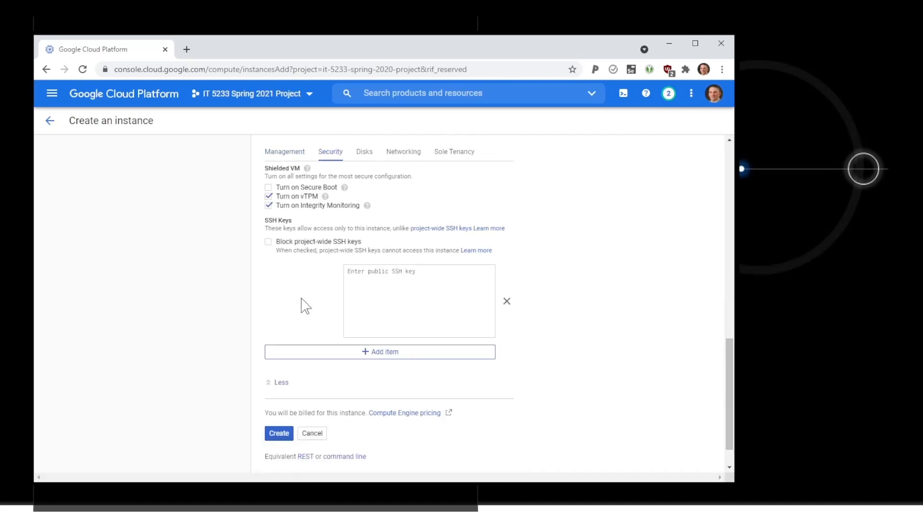
pyautogui.click(398, 287)
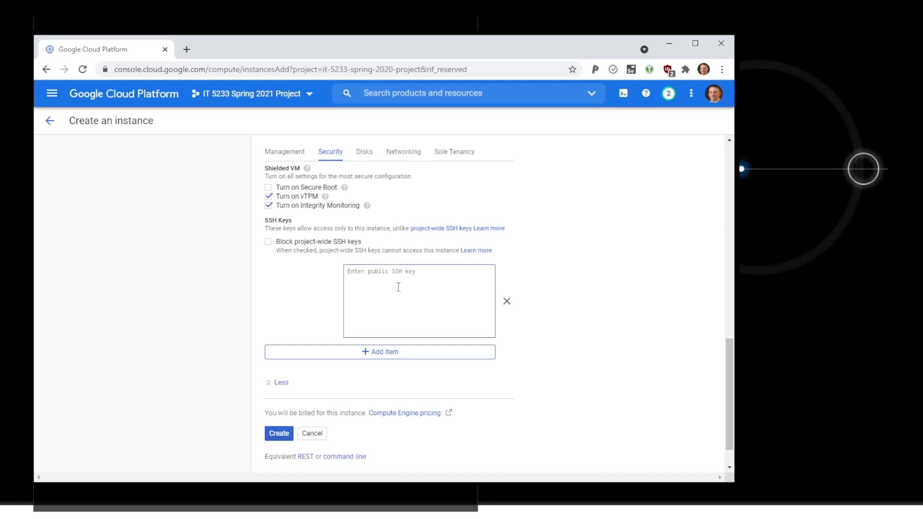
pyautogui.rightClick(376, 284)
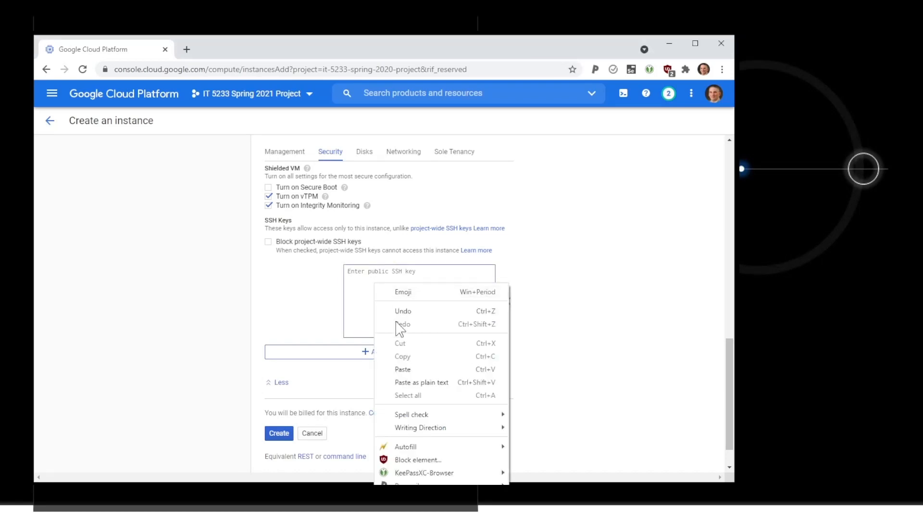
pyautogui.click(399, 369)
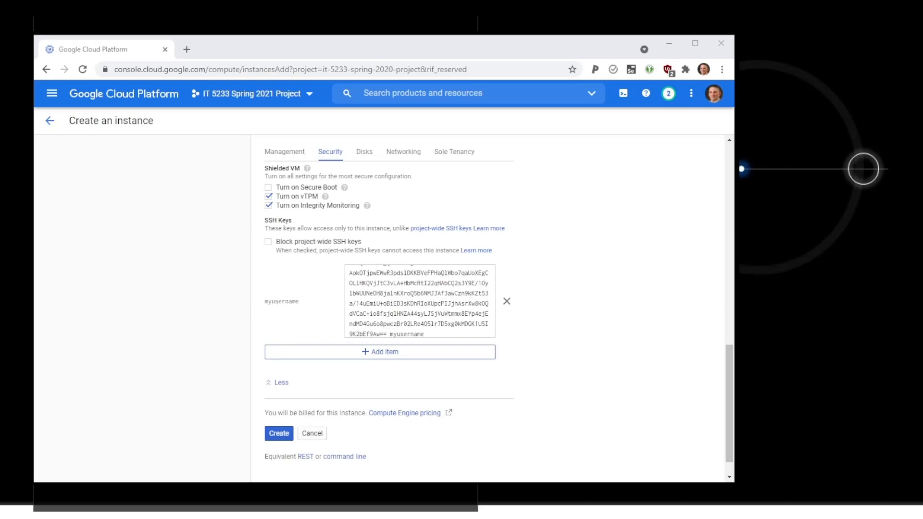
# Step: Reserve a new static external IP address named jupyterlab-ip for the instance's default network interface and apply the interface settings
pyautogui.scroll(1, 611, 294)
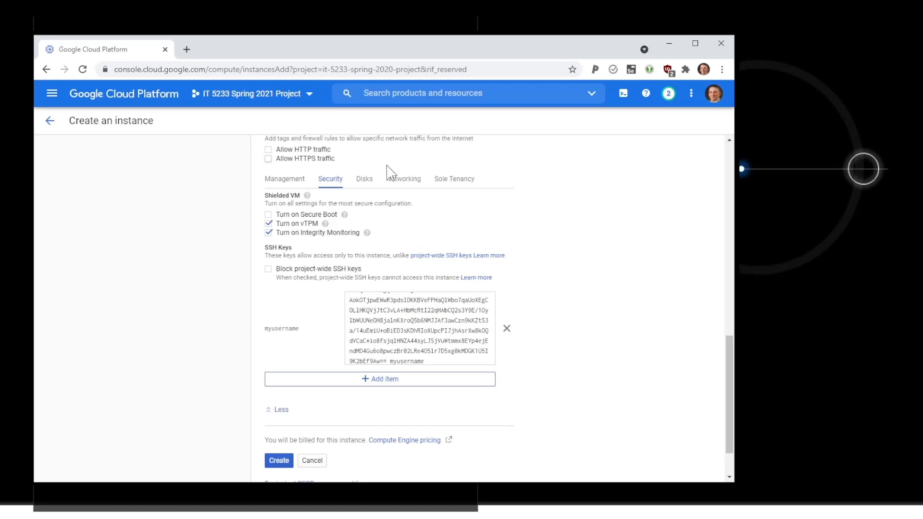
pyautogui.click(404, 185)
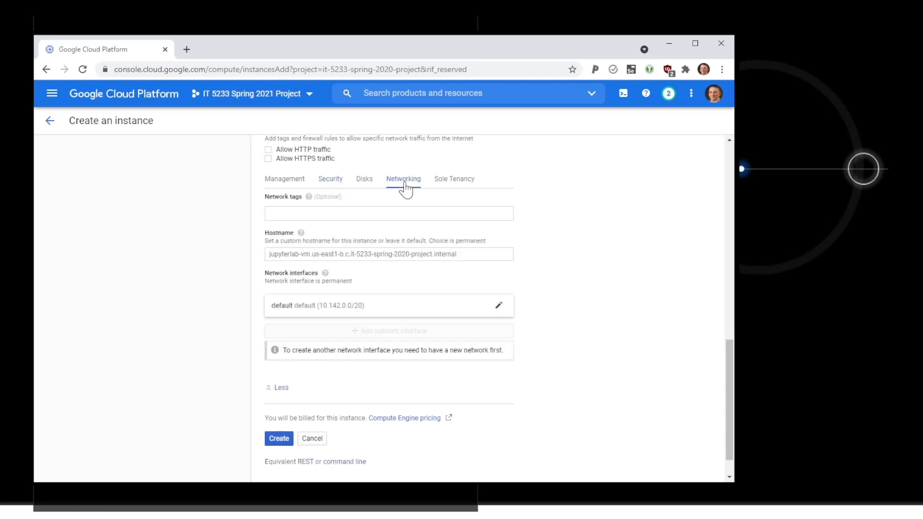
pyautogui.click(500, 307)
pyautogui.scroll(-3, 591, 299)
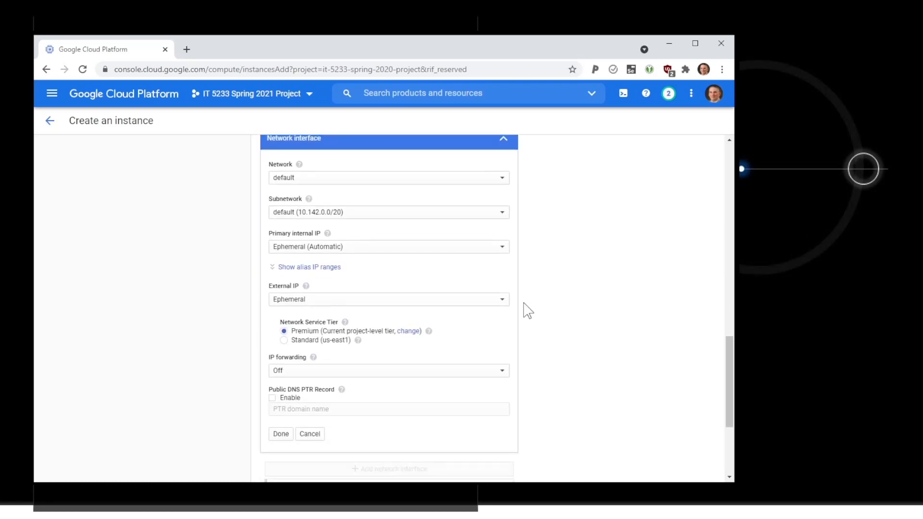
pyautogui.click(295, 302)
pyautogui.click(300, 320)
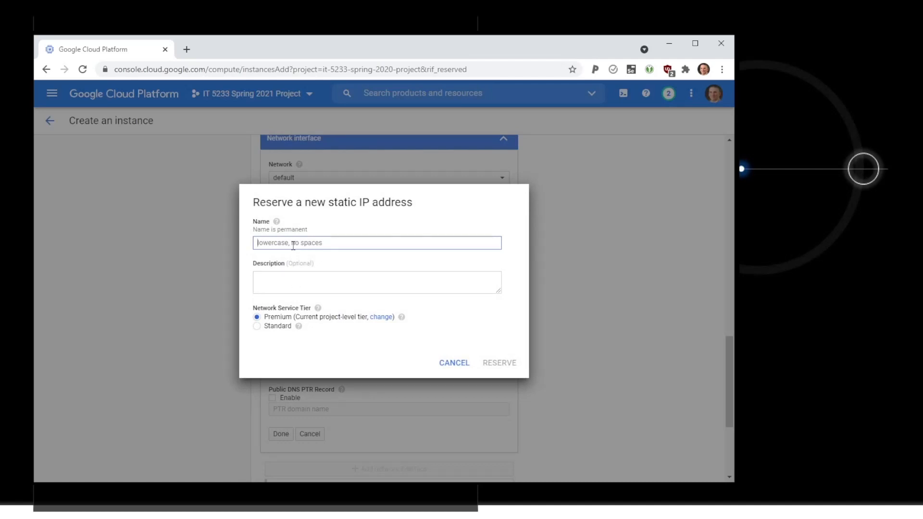
pyautogui.write('jupyter')
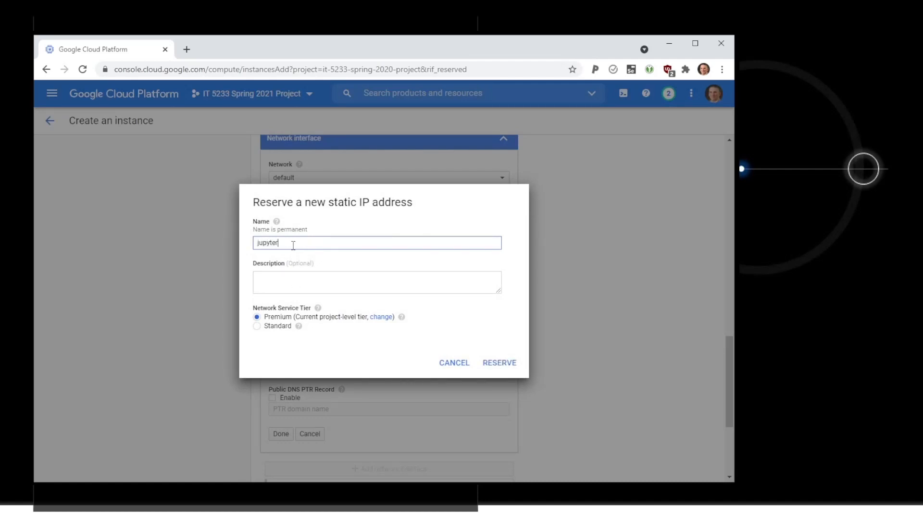
pyautogui.write('lab-ip')
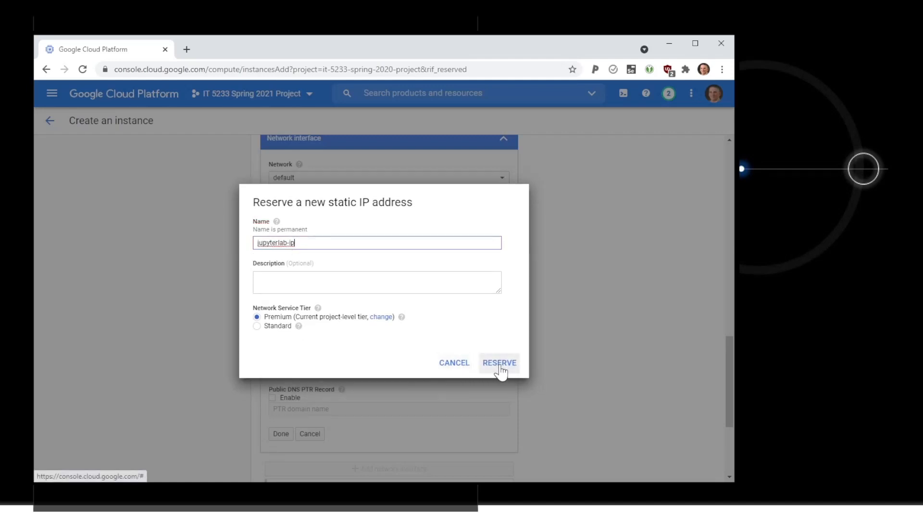
pyautogui.click(499, 364)
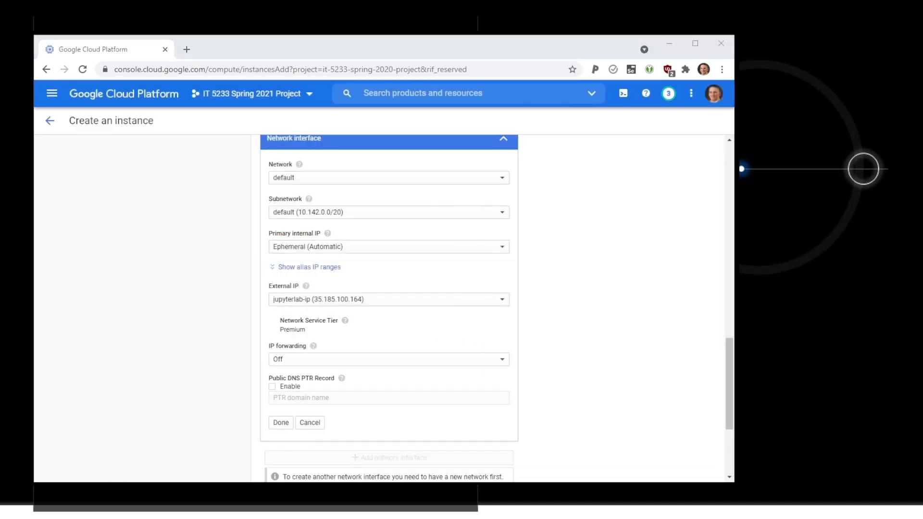
pyautogui.click(279, 424)
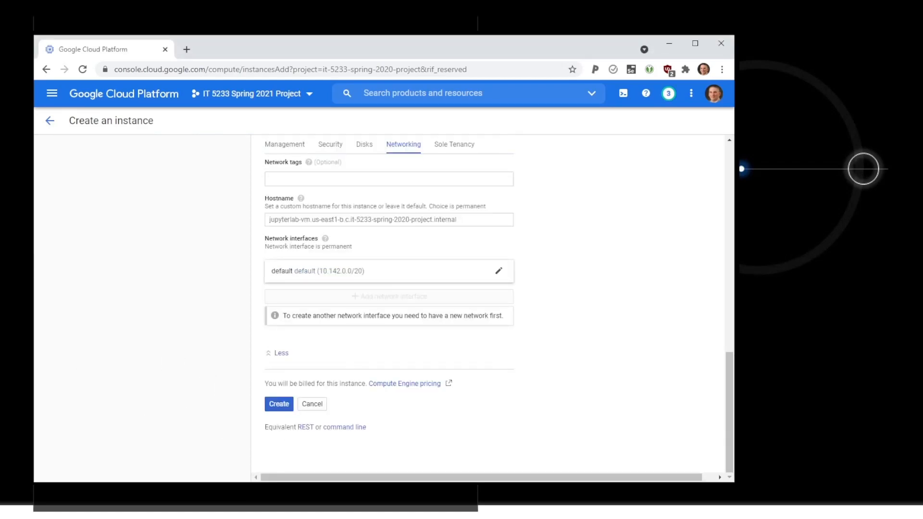
# Step: Create the VM instance, and in PuTTY set the host name to myusername@ followed by the VM's copied external IP, 35.185.100.164
pyautogui.click(278, 407)
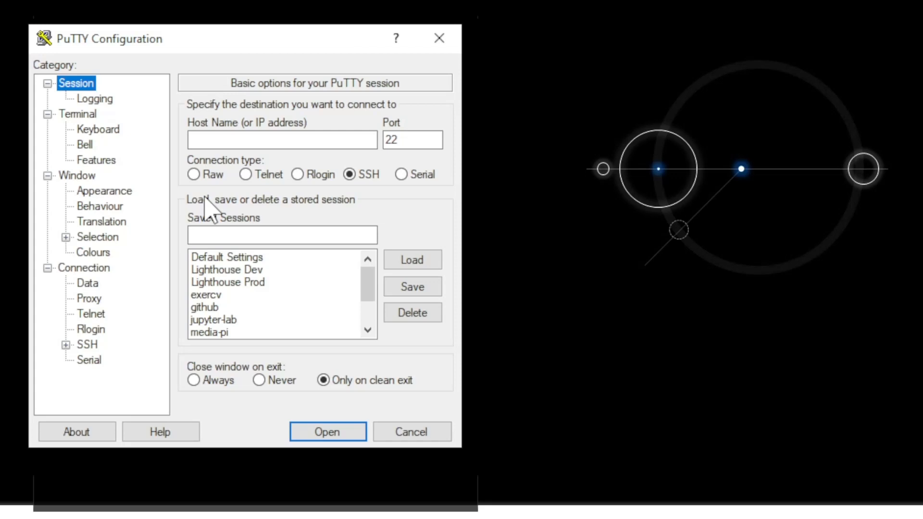
pyautogui.click(220, 142)
pyautogui.write('m')
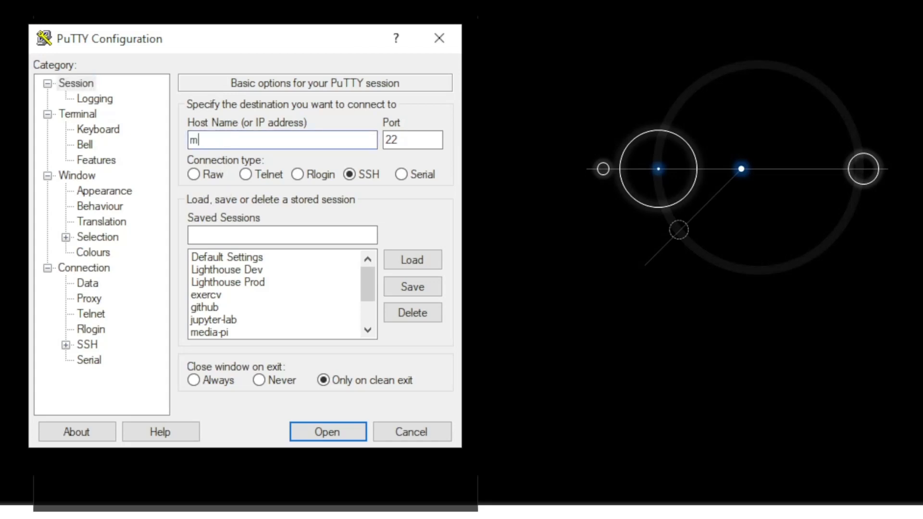
pyautogui.write('yusername@')
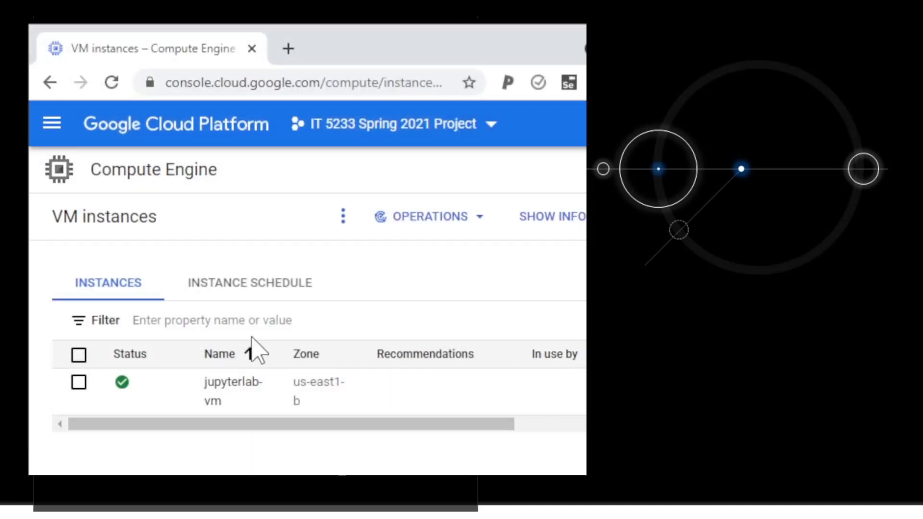
pyautogui.moveTo(224, 428); pyautogui.dragTo(475, 454)
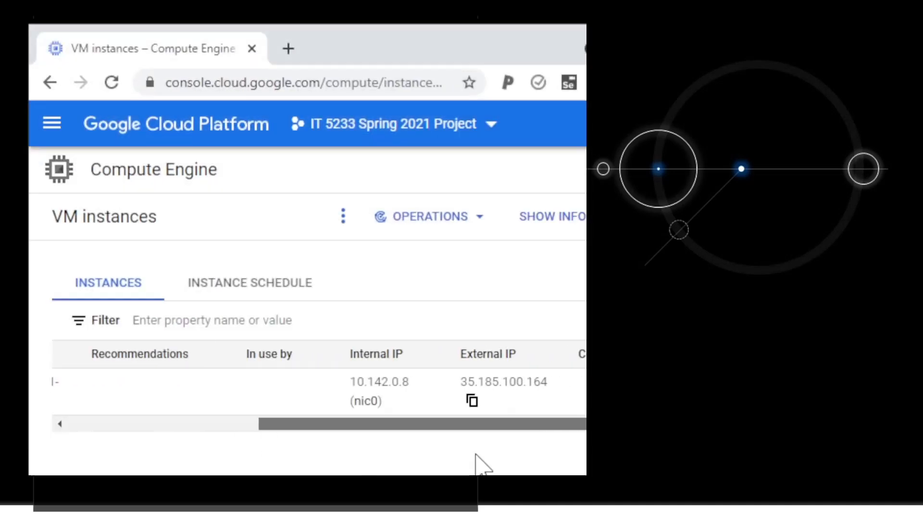
pyautogui.click(472, 401)
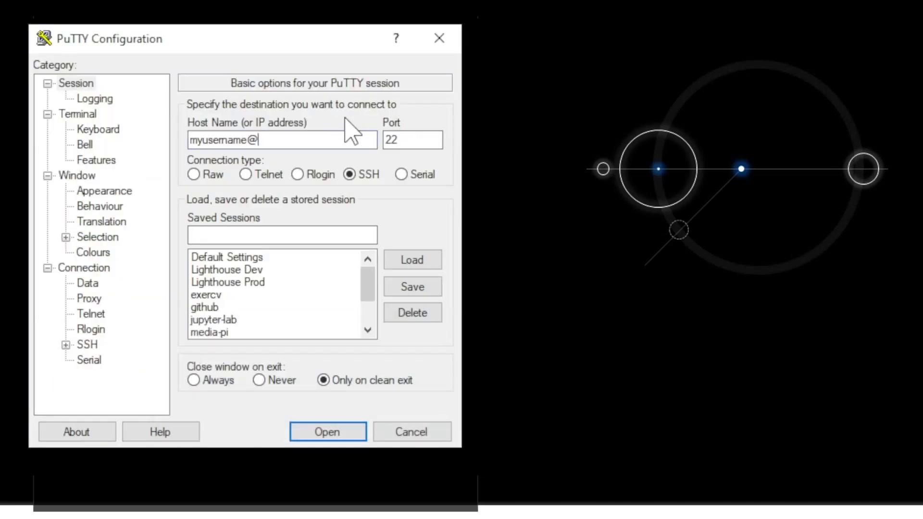
pyautogui.hotkey('ctrl', 'v')
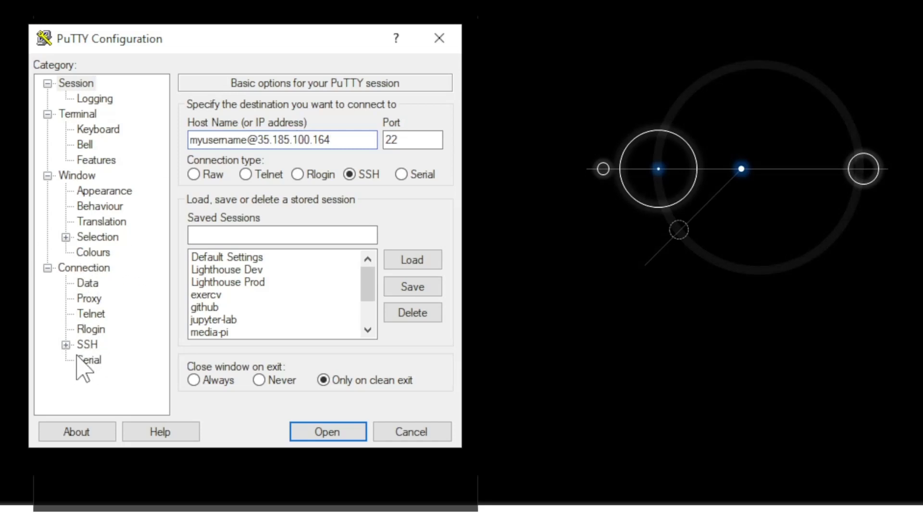
# Step: Set C:\temp\jupyterlab.ppk as the private key file for the session's SSH authentication
pyautogui.click(66, 345)
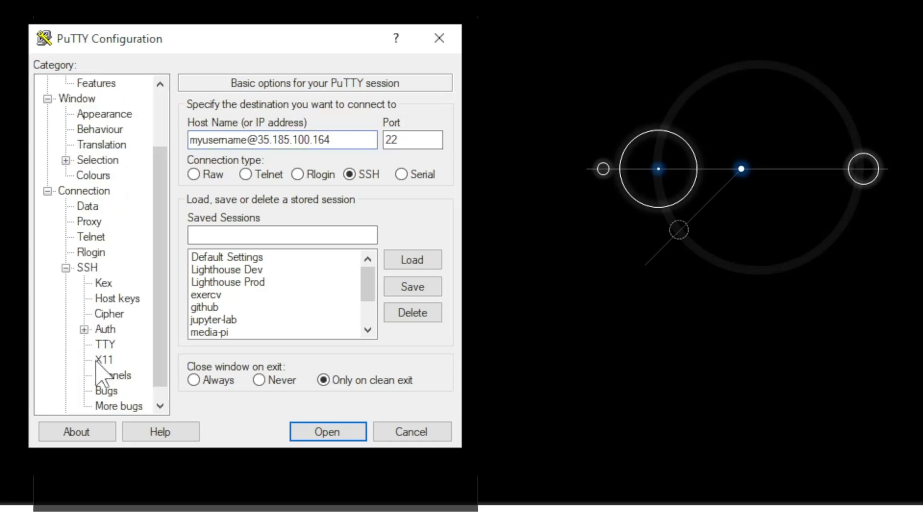
pyautogui.click(105, 330)
pyautogui.click(409, 310)
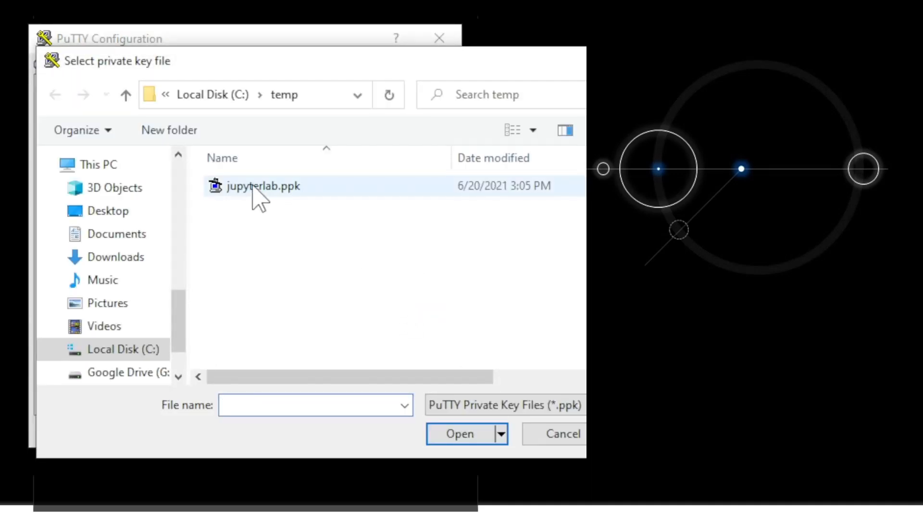
pyautogui.click(252, 187)
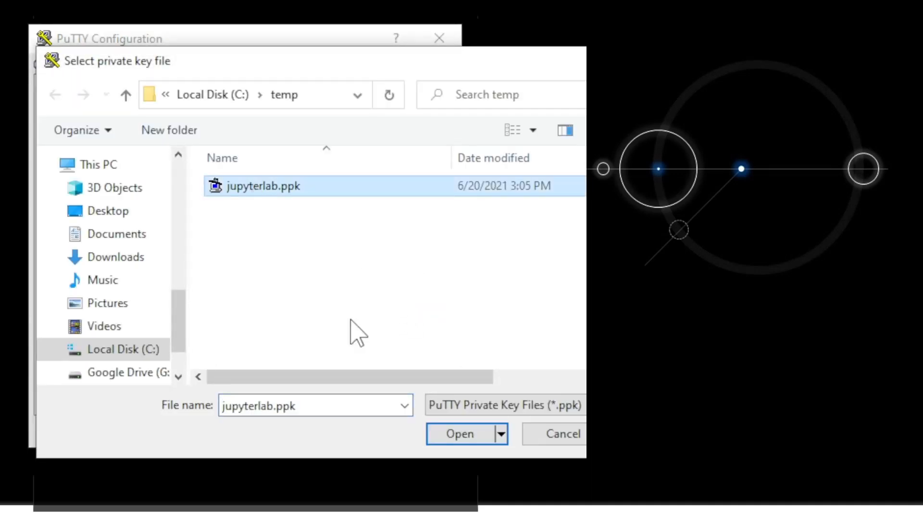
pyautogui.click(457, 437)
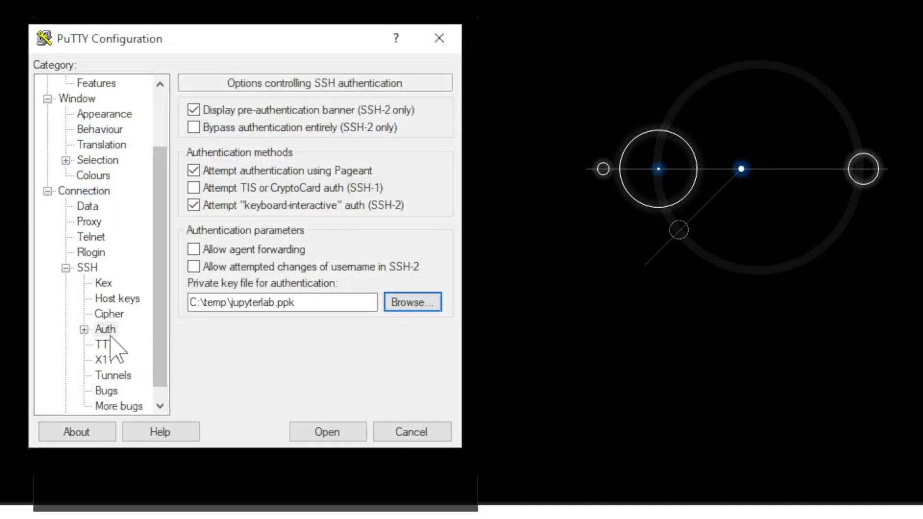
# Step: Add a local SSH port forward from source port 8080 to destination 127.0.0.1:8888
pyautogui.click(115, 375)
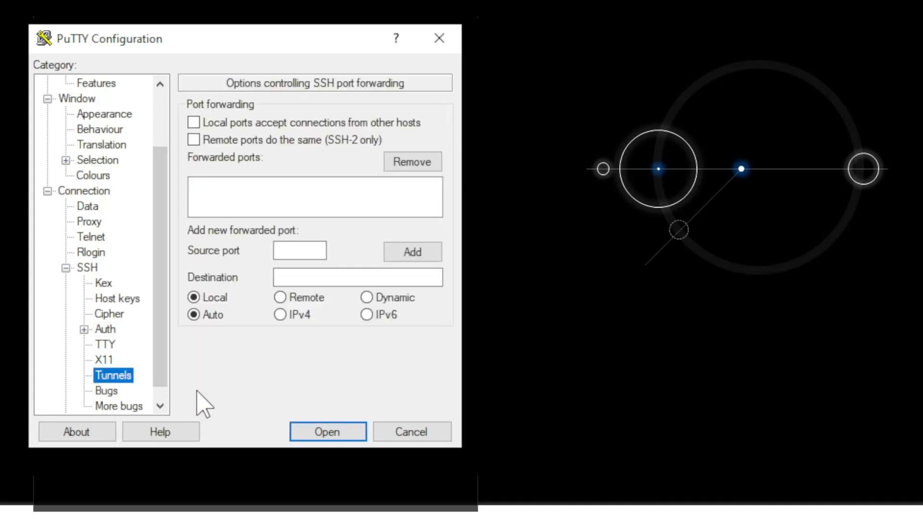
pyautogui.click(283, 250)
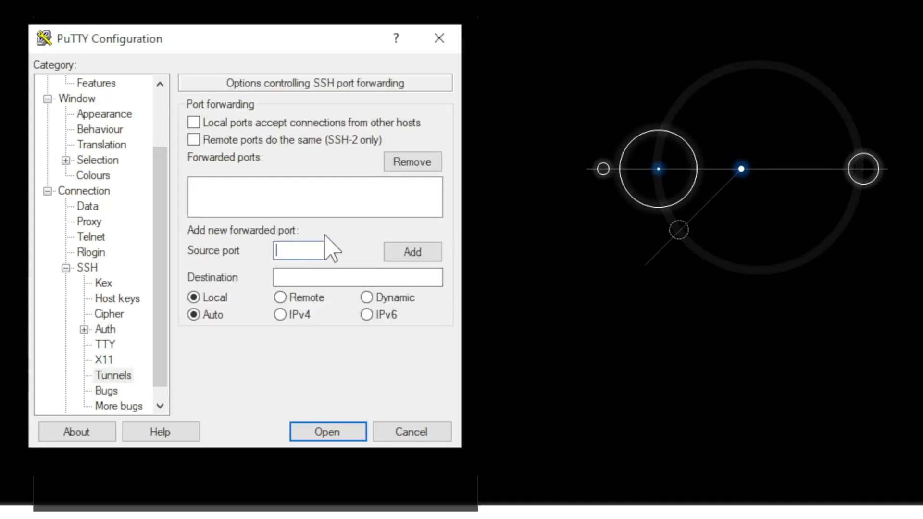
pyautogui.write('8080')
pyautogui.click(348, 273)
pyautogui.write('127.0')
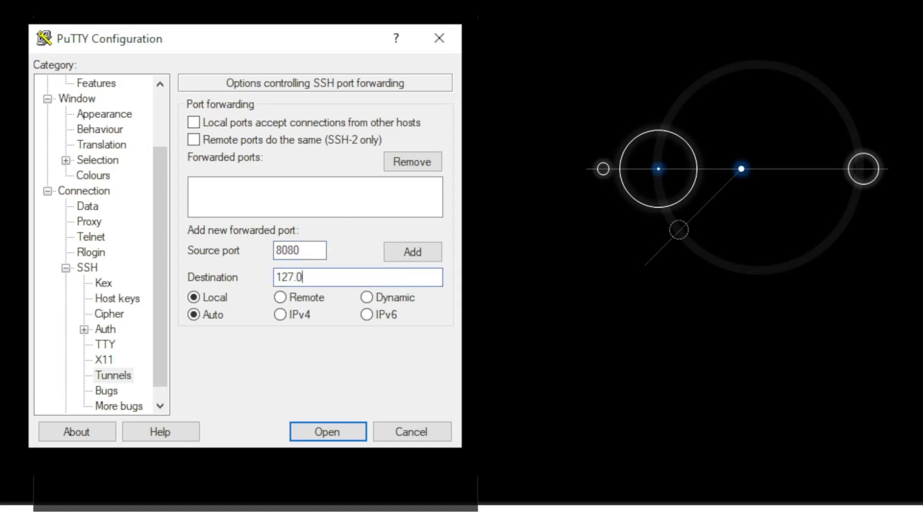
pyautogui.write('.0.1:8888')
pyautogui.click(412, 254)
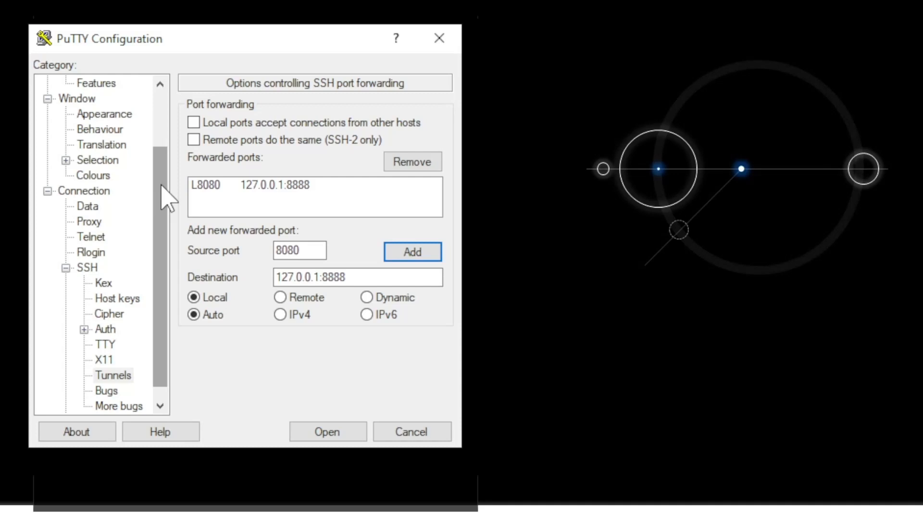
# Step: Save the connection settings as a stored session named jupytervm
pyautogui.moveTo(164, 197); pyautogui.dragTo(165, 123)
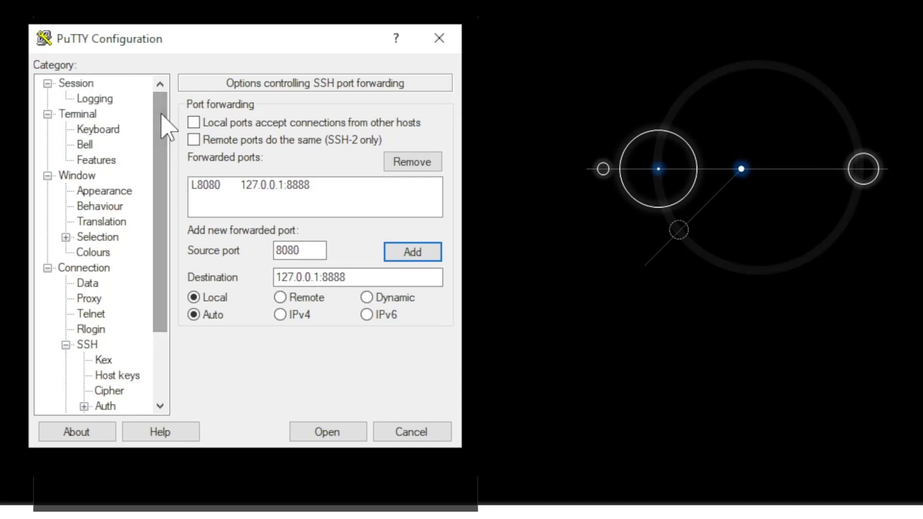
pyautogui.click(79, 85)
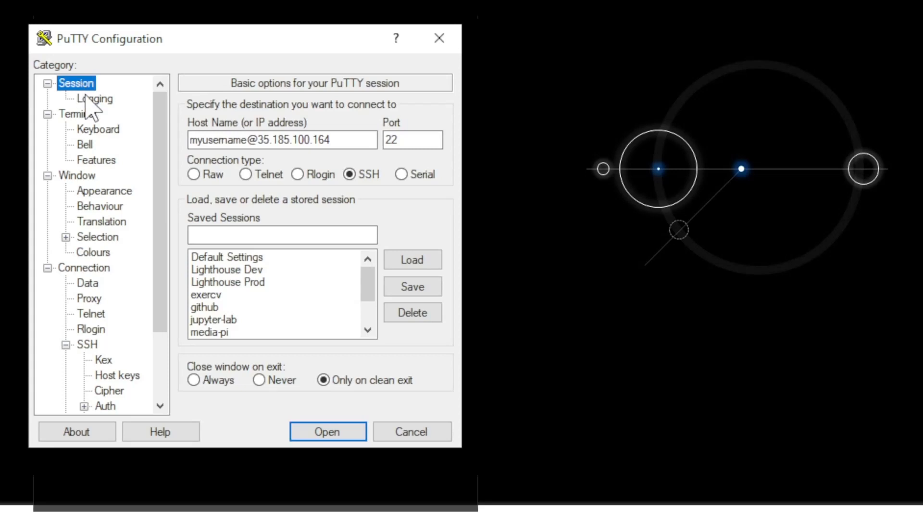
pyautogui.click(217, 234)
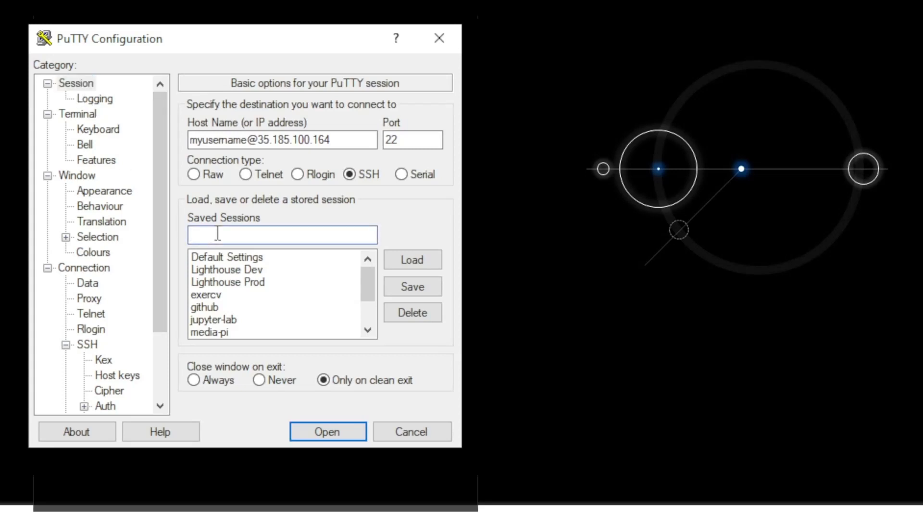
pyautogui.write('jupyter')
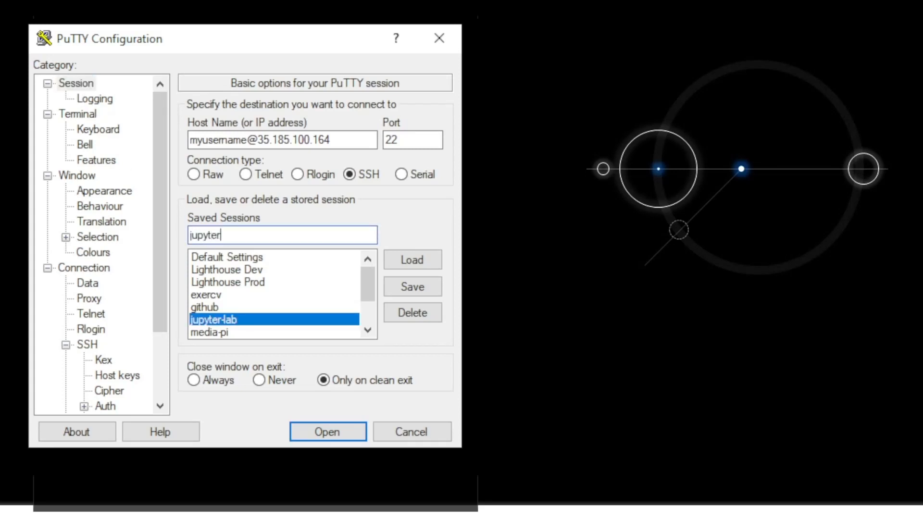
pyautogui.write('vm')
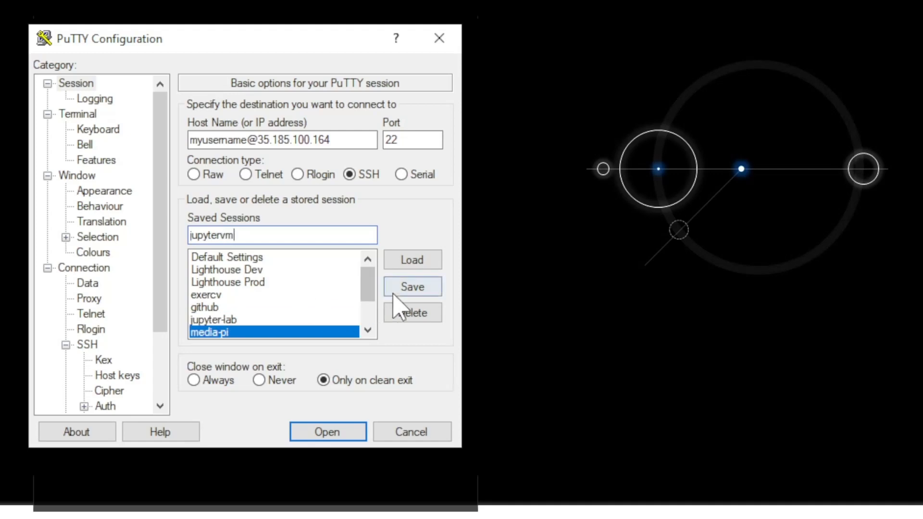
pyautogui.click(398, 291)
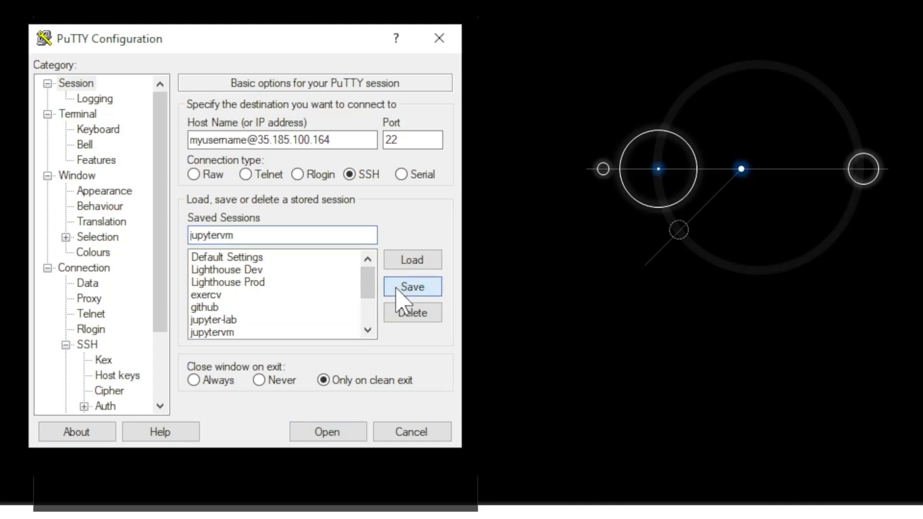
pyautogui.click(249, 240)
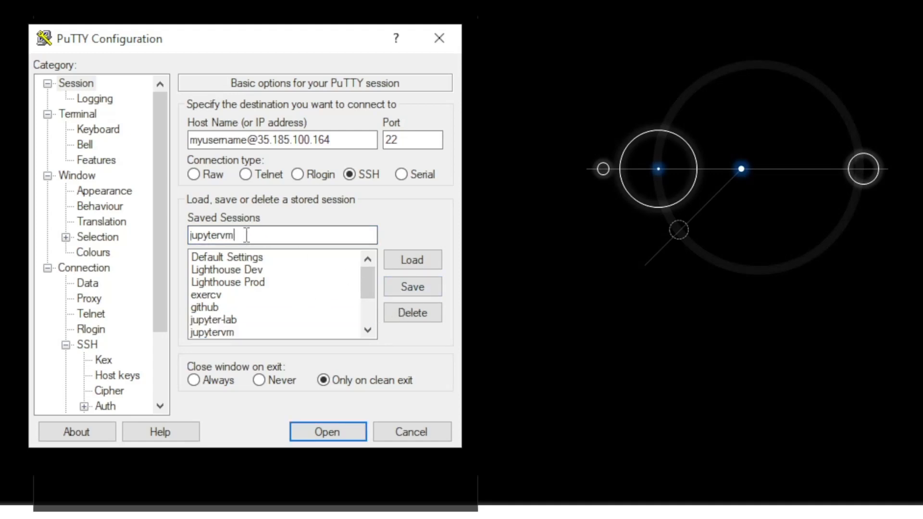
# Step: Load the stored jupytervm session, open its connection and accept the server's host key
pyautogui.click(217, 333)
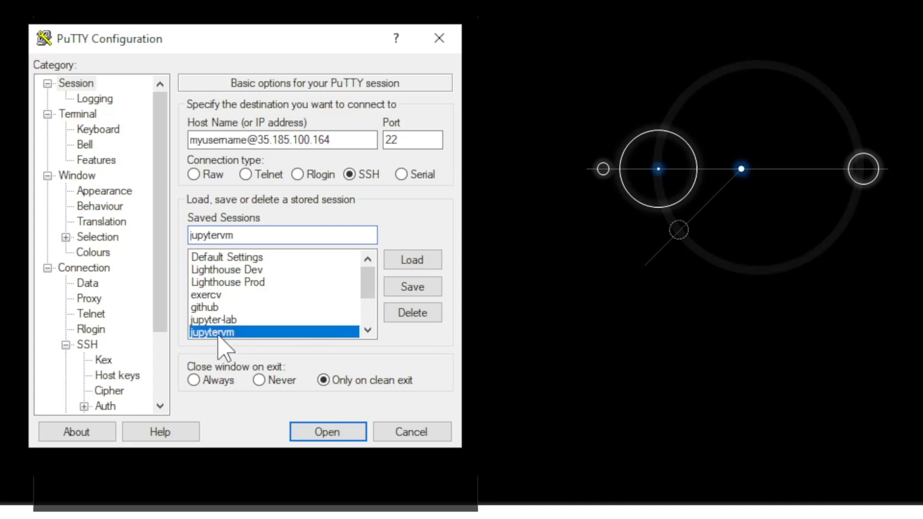
pyautogui.click(399, 260)
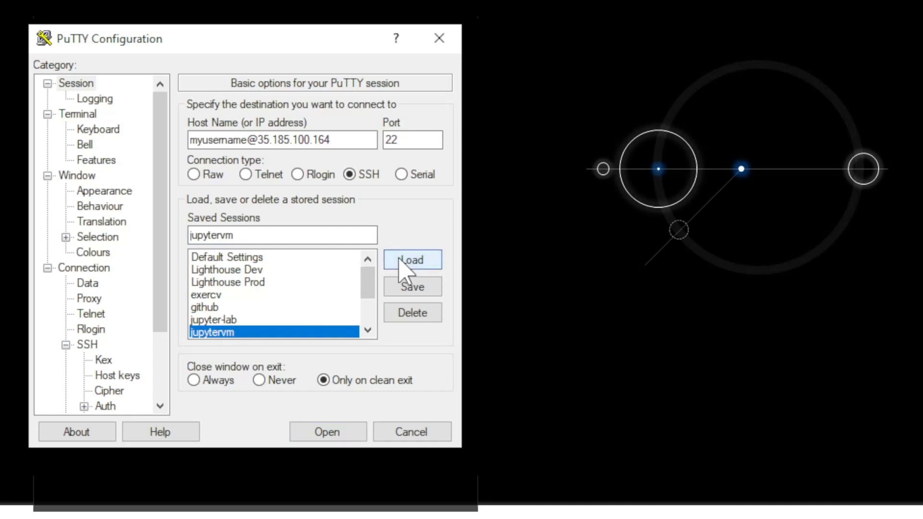
pyautogui.click(327, 435)
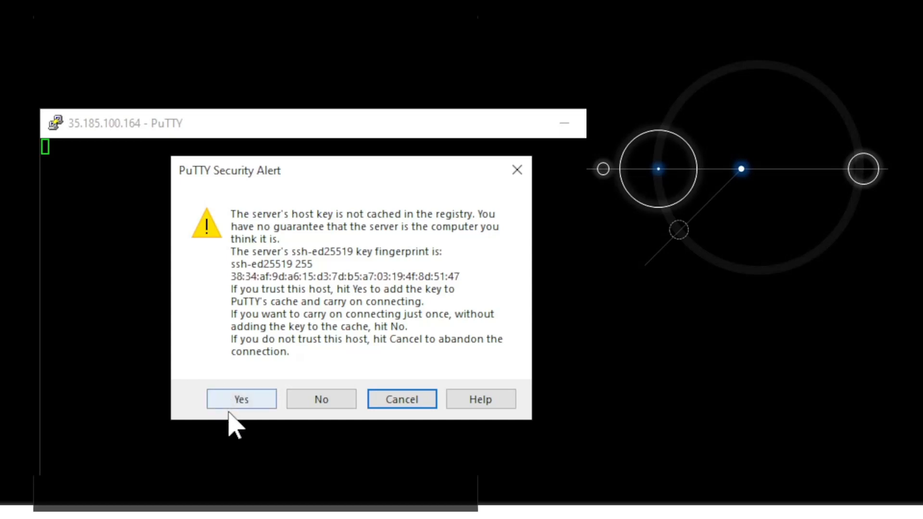
pyautogui.click(241, 400)
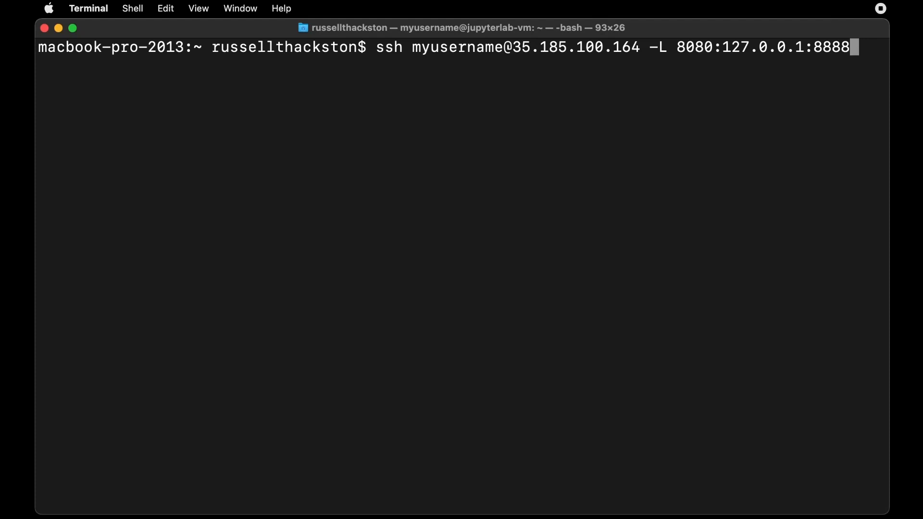
pyautogui.press('Return')
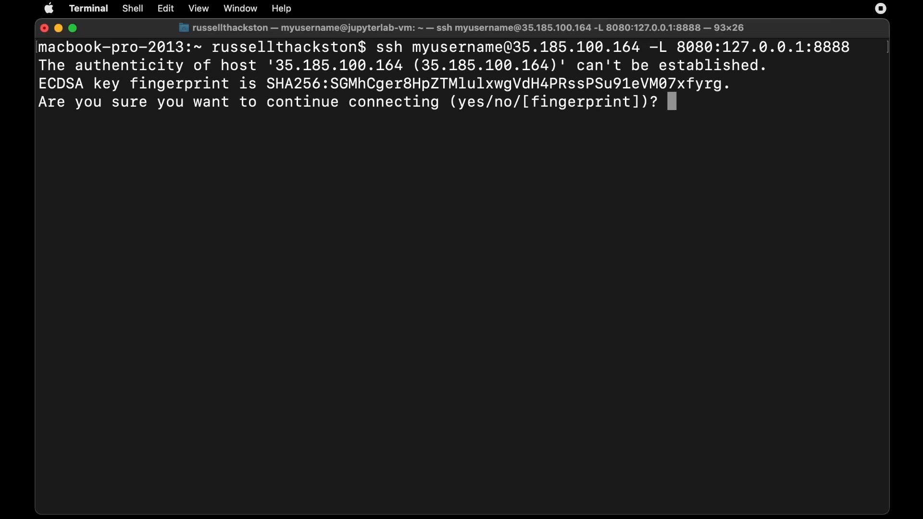
pyautogui.write('yes')
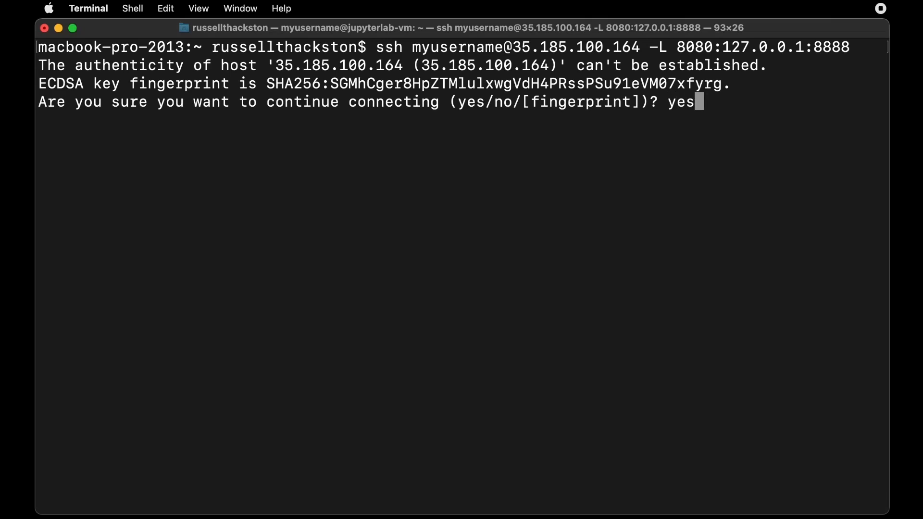
pyautogui.press('Return')
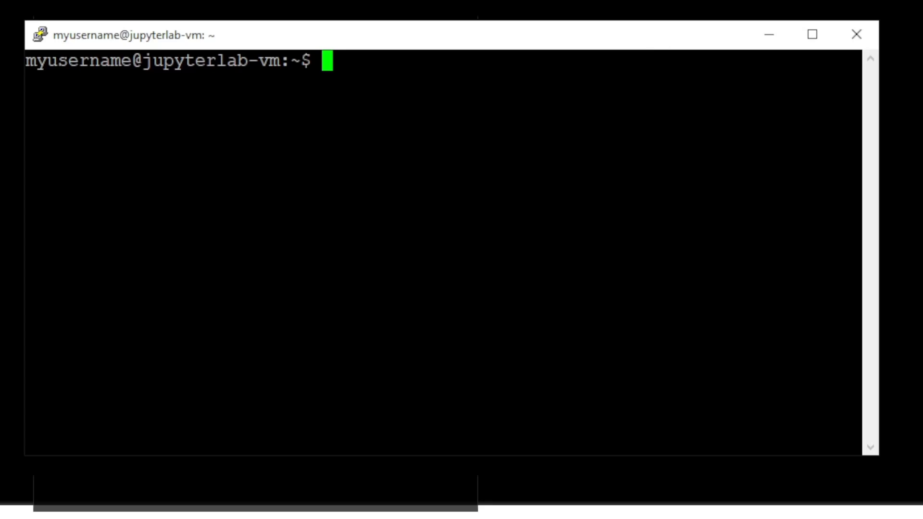
# Step: In the VM's PuTTY session, update the package lists with sudo apt-get update -y and install python3-pip with sudo apt-get install python3-pip -y
pyautogui.write('sudo apt-get update -y')
pyautogui.press('Return')
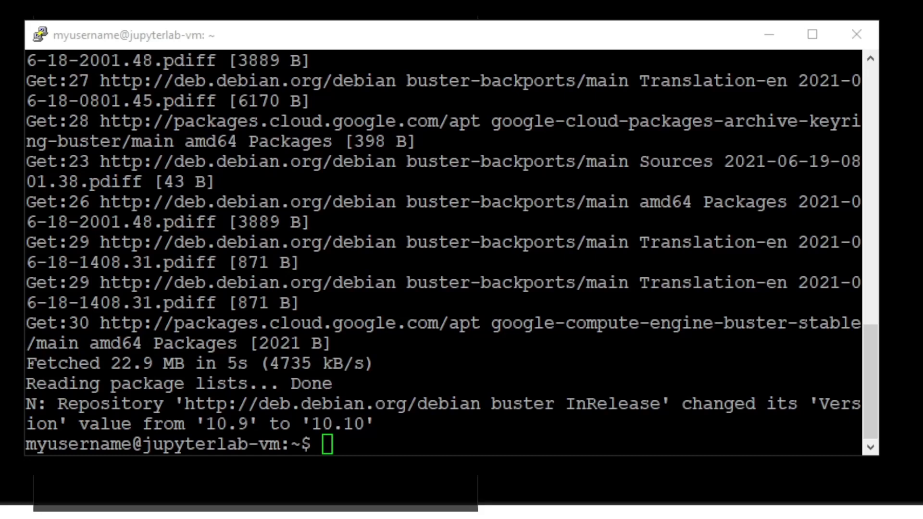
pyautogui.rightClick(443, 252)
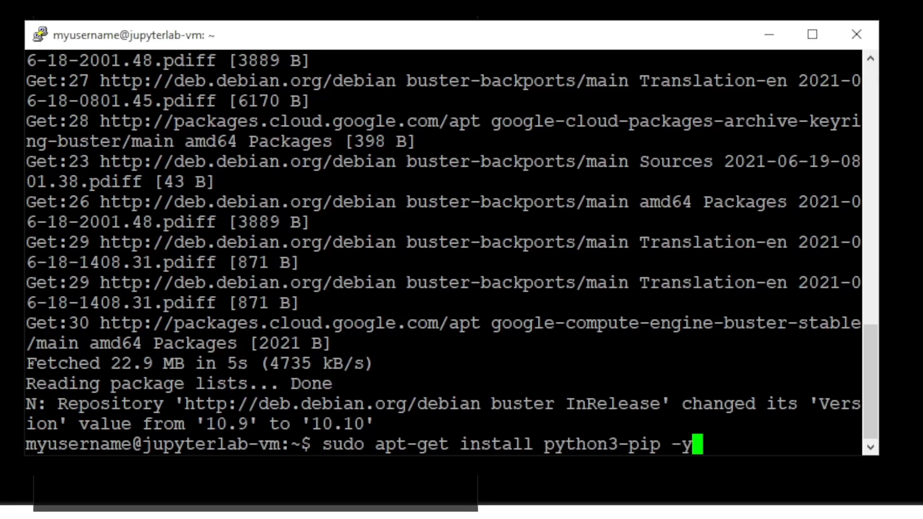
pyautogui.press('Return')
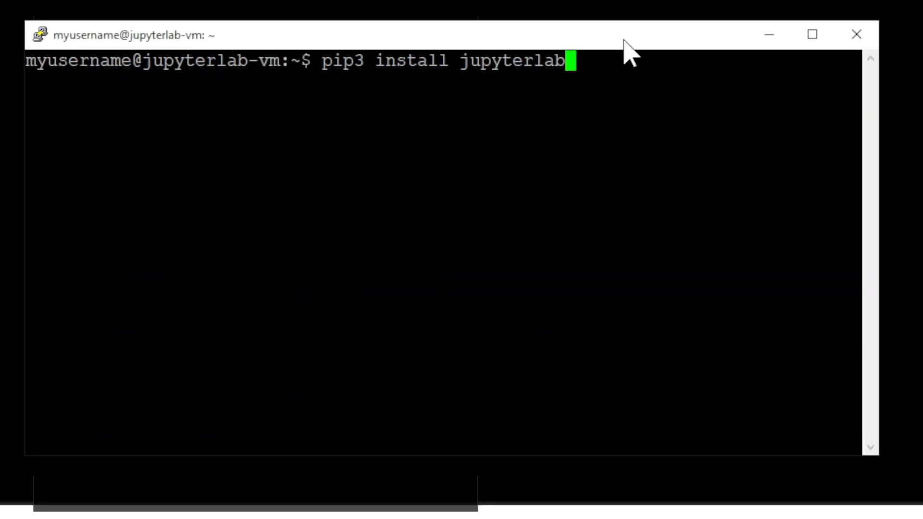
# Step: Install JupyterLab with pip3 install jupyterlab and start it with .local/bin/jupyter-lab --no-browser
pyautogui.press('Return')
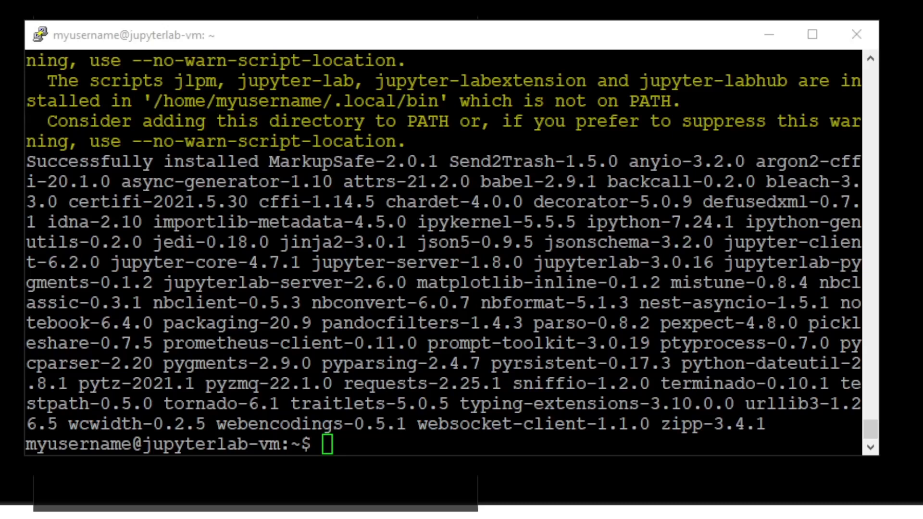
pyautogui.click(553, 48)
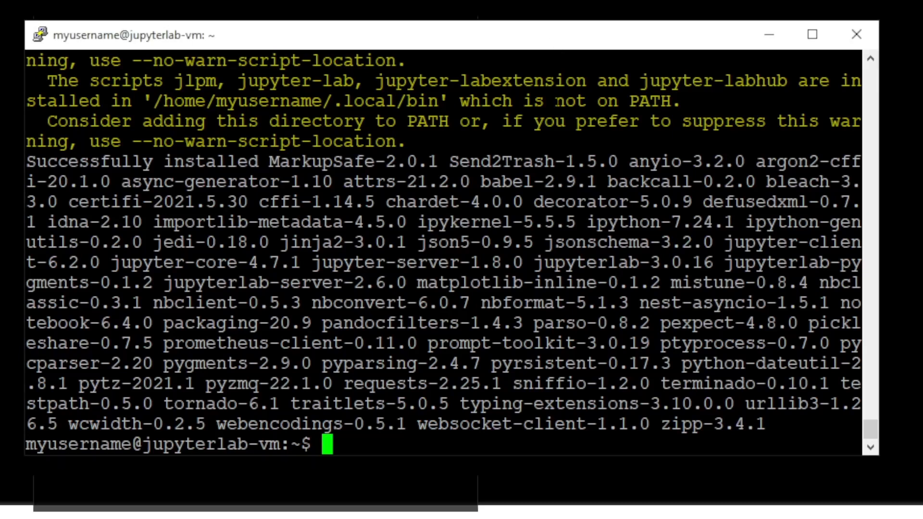
pyautogui.write('.local/bin/jupyter-lab --no-browser')
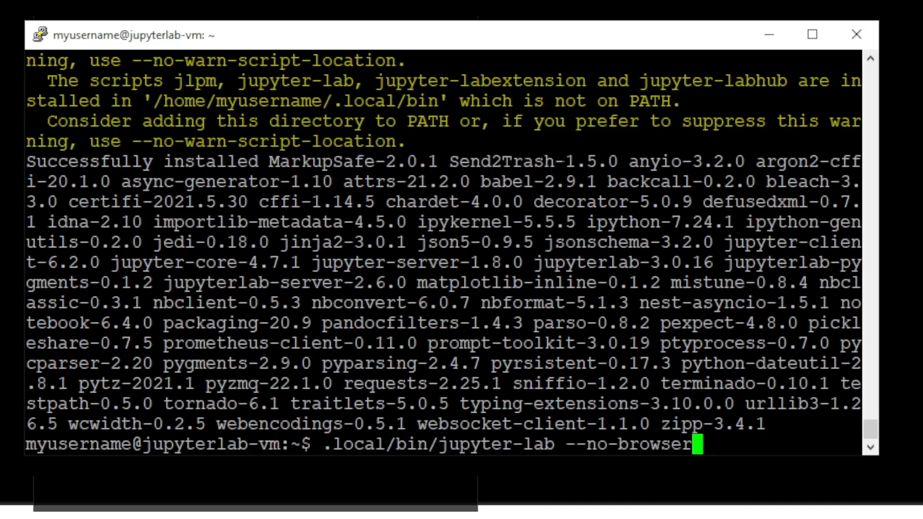
pyautogui.press('Return')
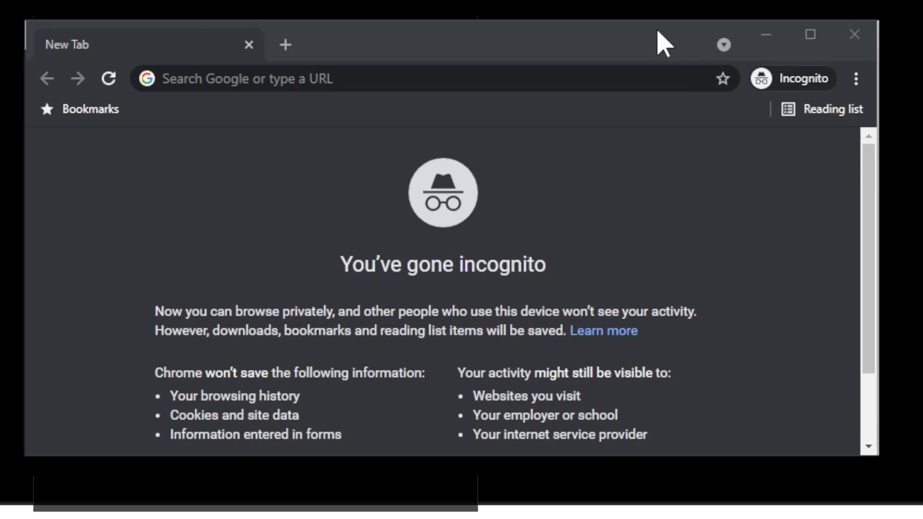
pyautogui.click(659, 30)
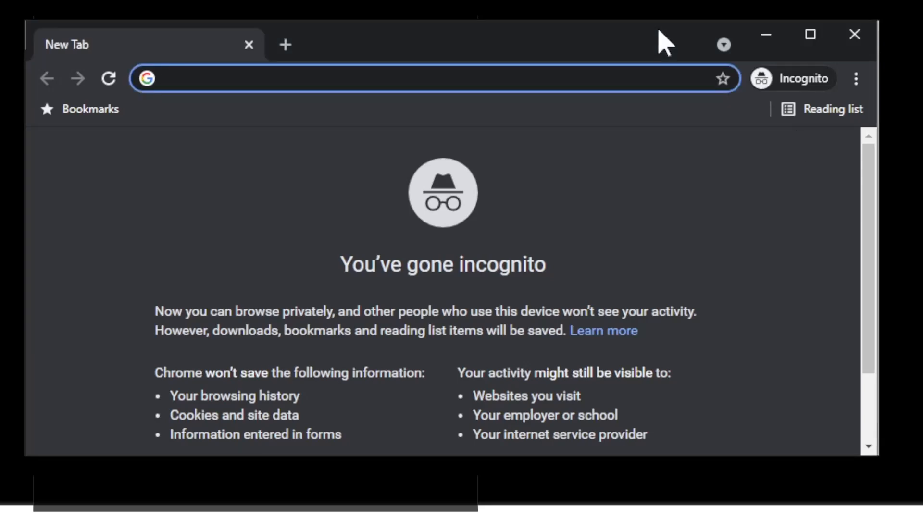
pyautogui.write('ht')
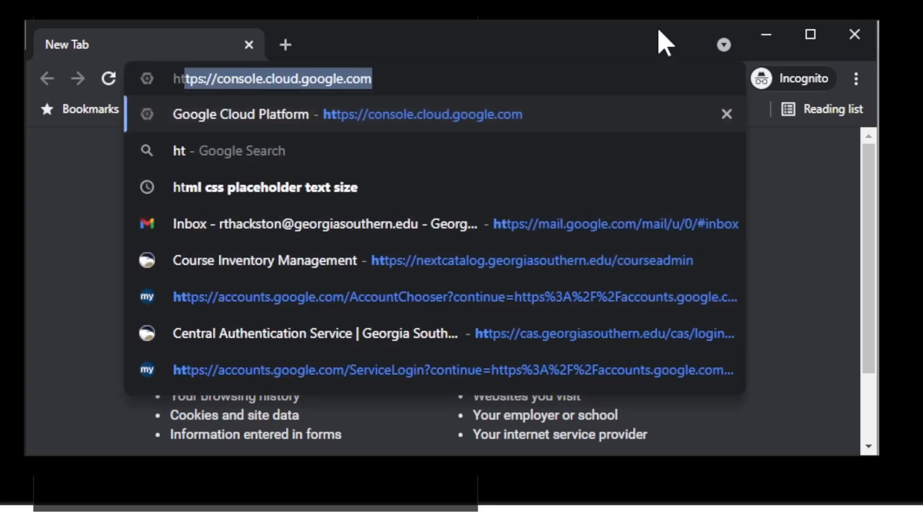
pyautogui.write('tp://loc')
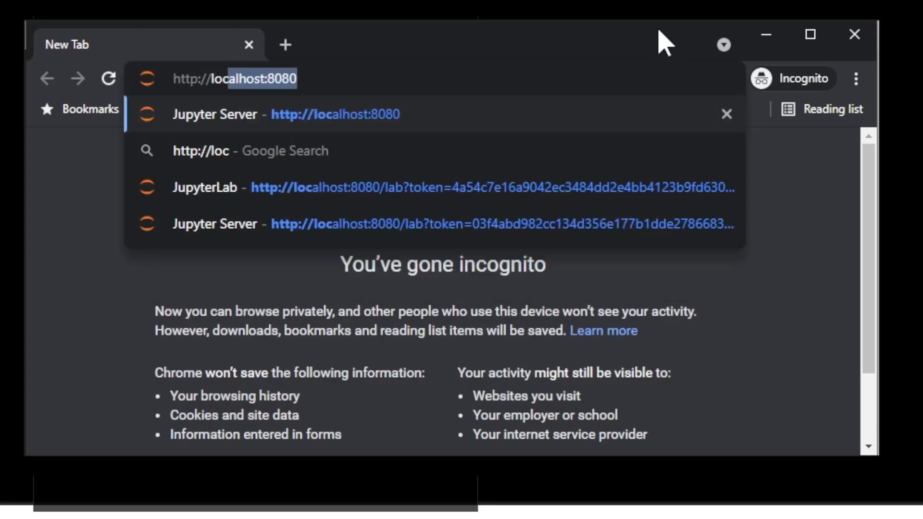
pyautogui.press('Right')
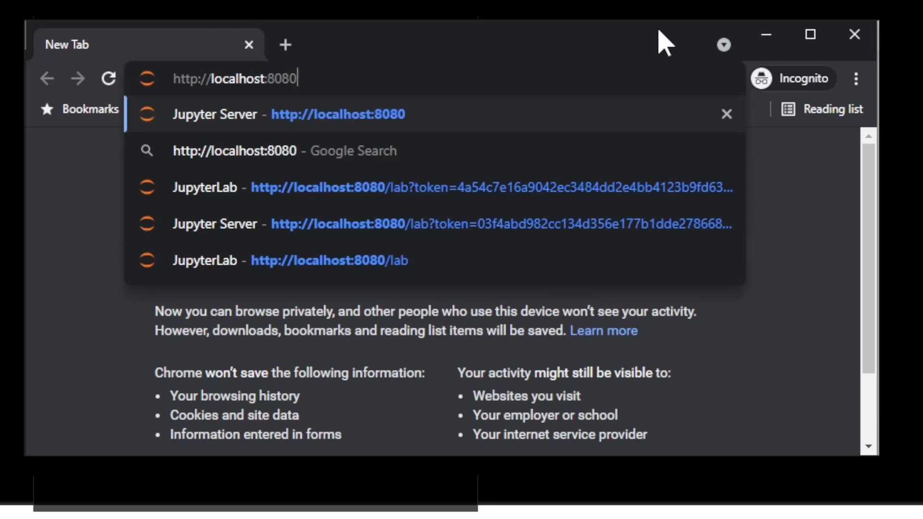
pyautogui.press('Return')
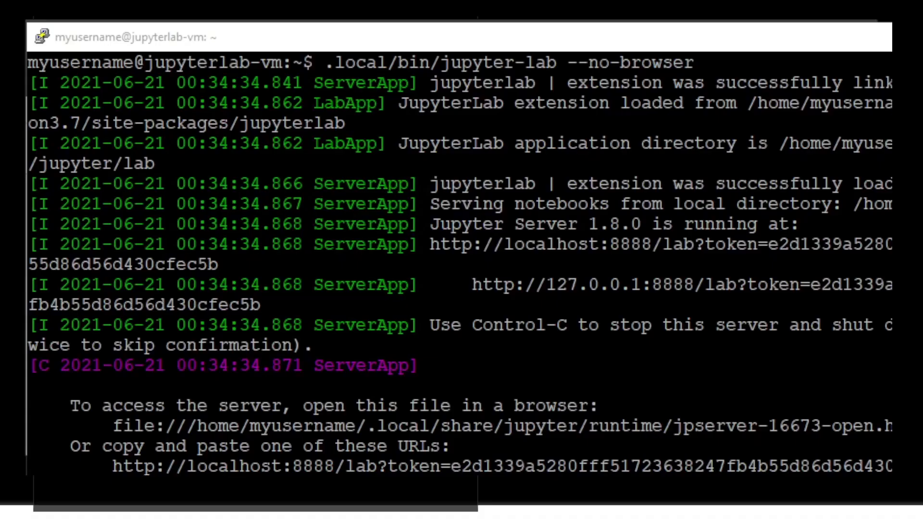
# Step: Copy the access token from the JupyterLab server output in PuTTY and log in with it on the browser's Jupyter login page
pyautogui.moveTo(452, 467); pyautogui.dragTo(892, 469)
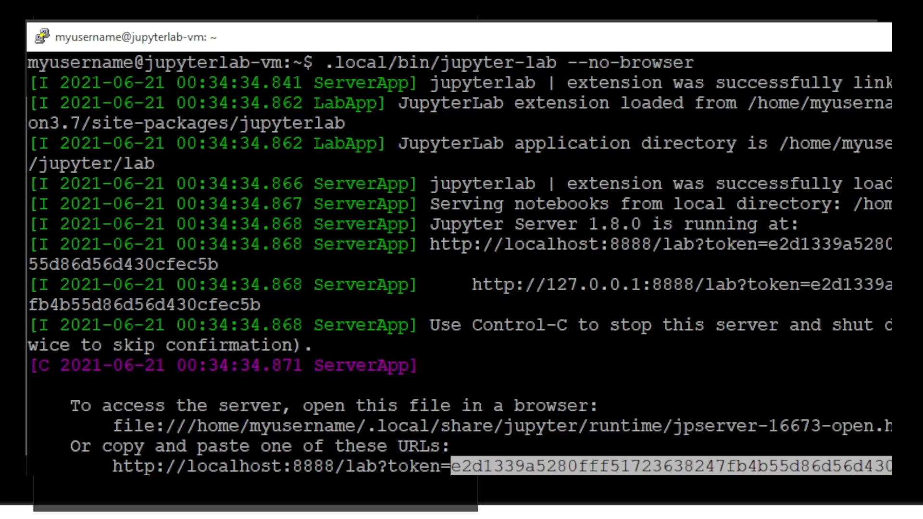
pyautogui.hotkey('alt', 'Tab')
pyautogui.click(443, 201)
pyautogui.rightClick(444, 202)
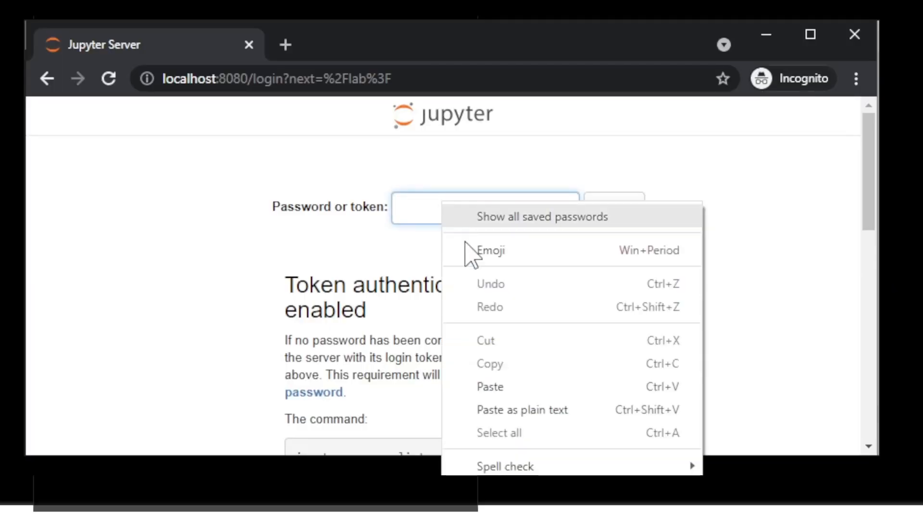
pyautogui.click(492, 385)
pyautogui.click(609, 215)
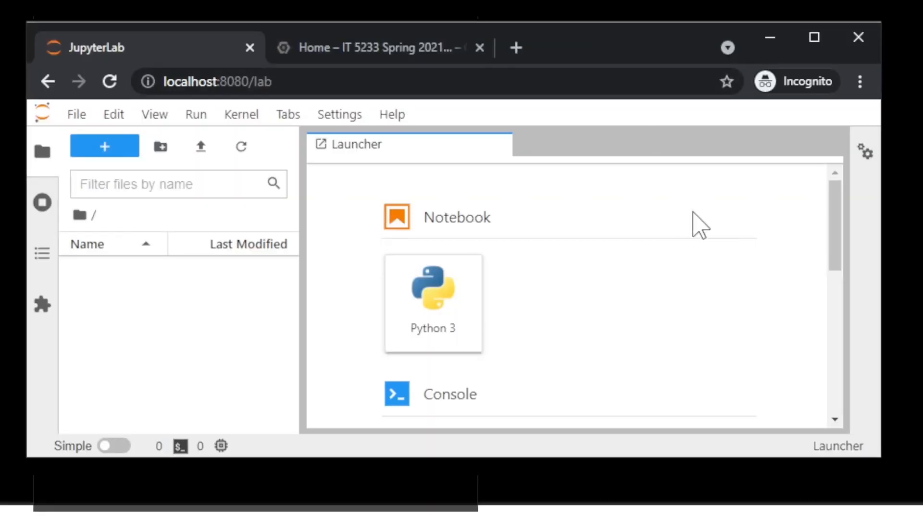
# Step: Shut down the JupyterLab server from within JupyterLab, confirm the shutdown and close its browser tab
pyautogui.click(82, 118)
pyautogui.scroll(-5, 180, 264)
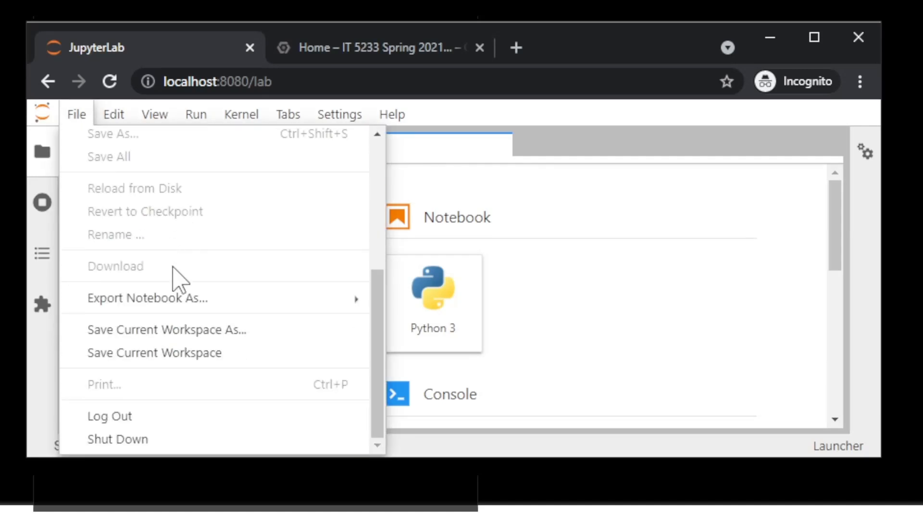
pyautogui.click(131, 438)
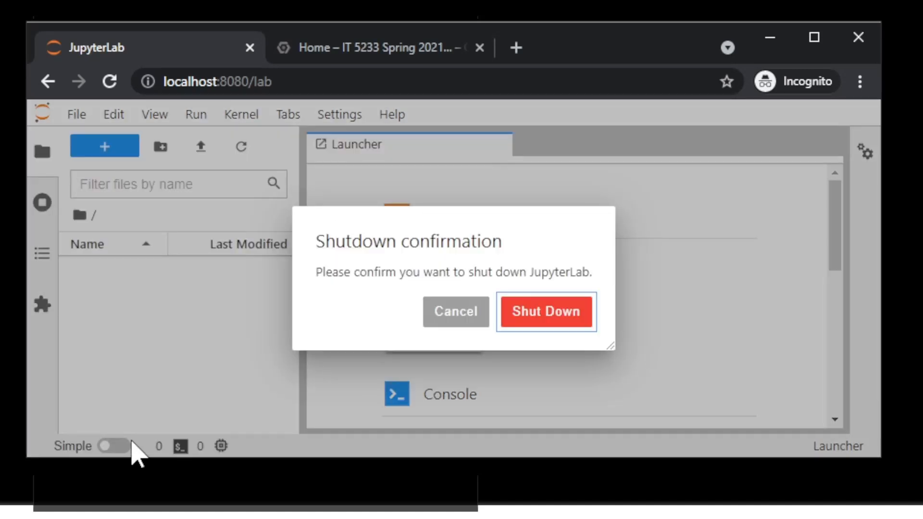
pyautogui.click(537, 317)
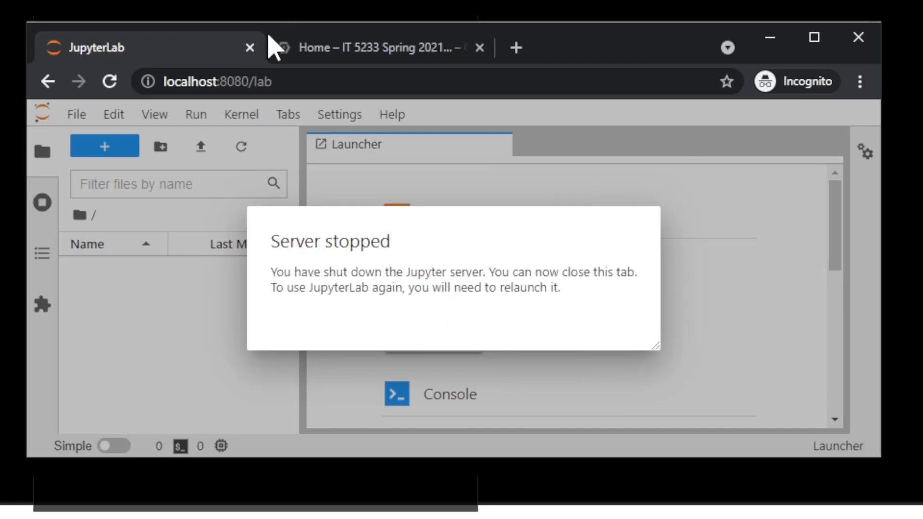
pyautogui.click(250, 47)
# Step: Switch to the VM's PuTTY session and end it with the exit command
pyautogui.hotkey('alt', 'Tab')
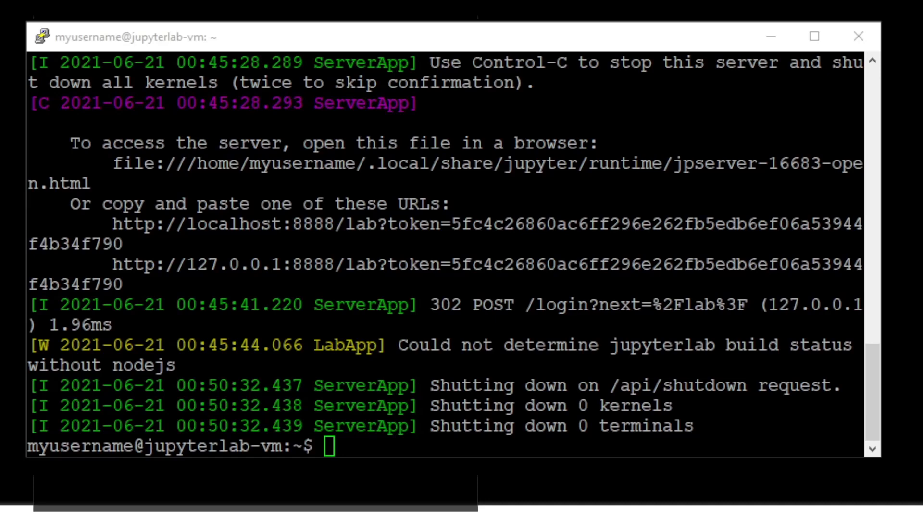
pyautogui.click(412, 32)
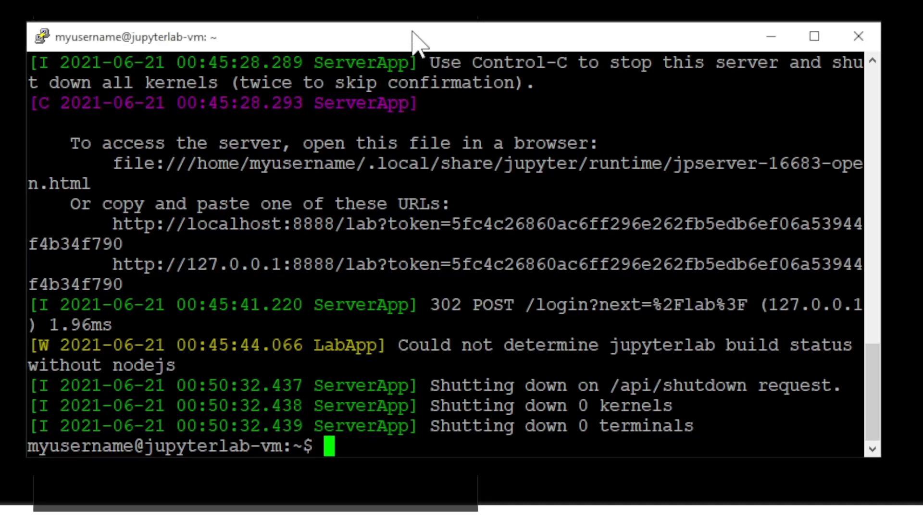
pyautogui.press('Return')
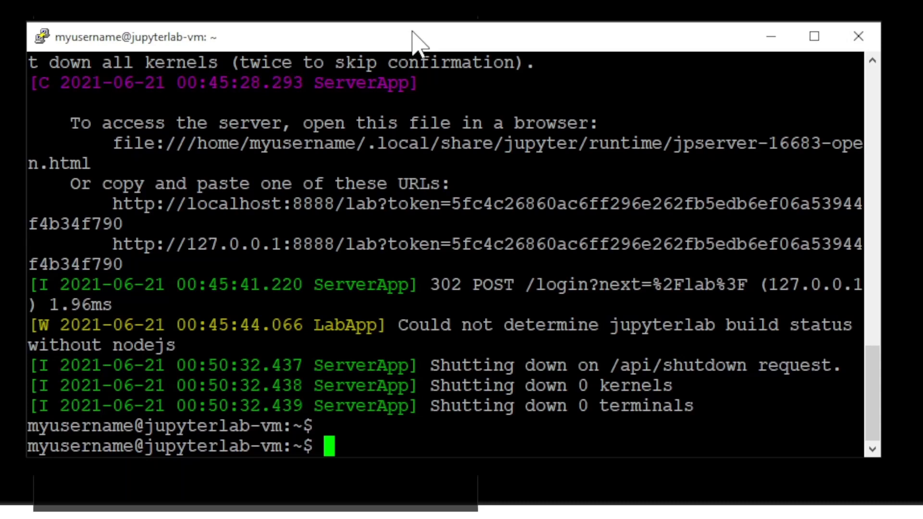
pyautogui.write('exit')
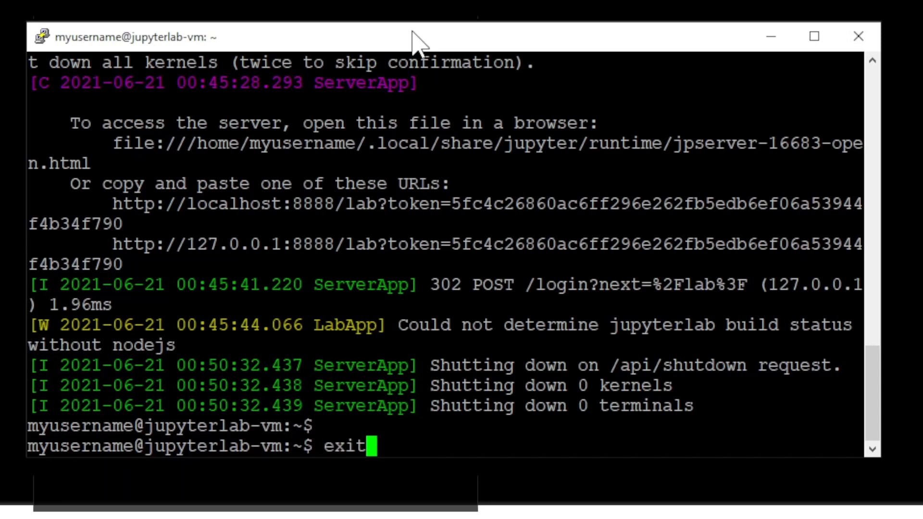
pyautogui.press('Return')
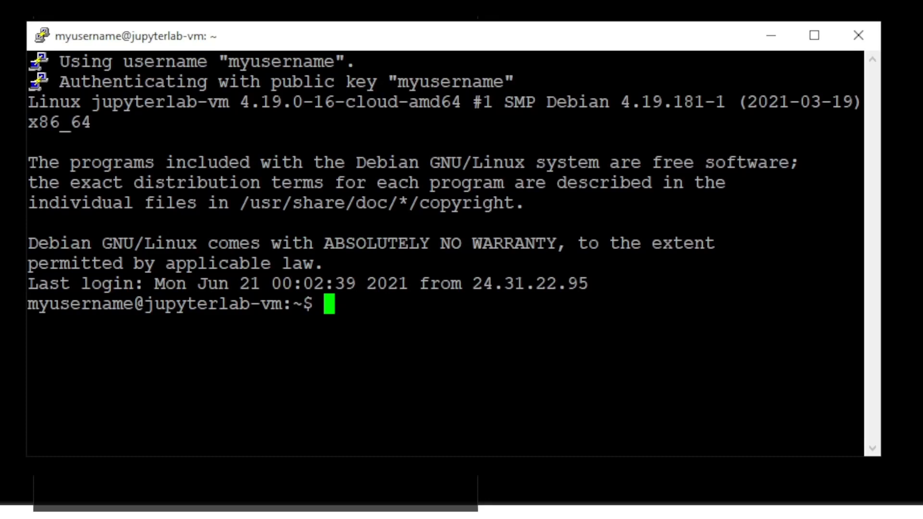
# Step: In a PuTTY session on jupyterlab-vm, power off the machine with sudo shutdown now
pyautogui.write('sudo sh')
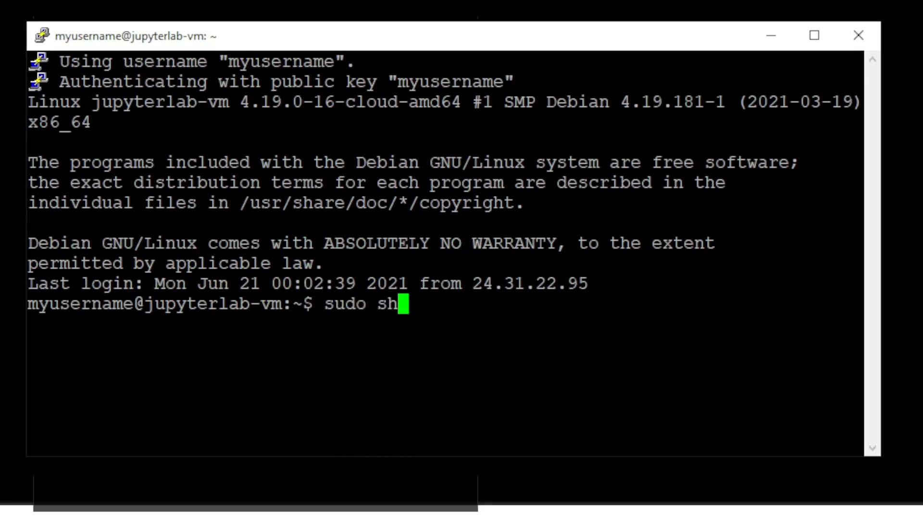
pyautogui.write('utdown now')
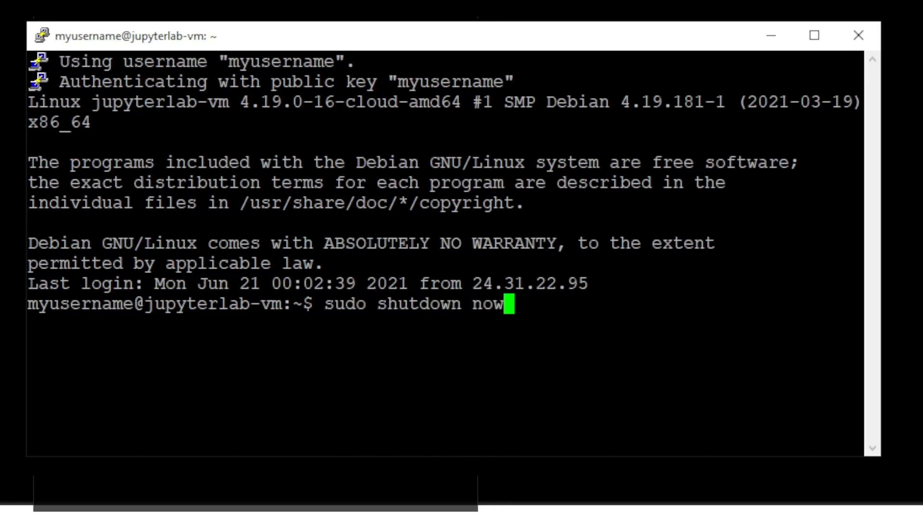
pyautogui.press('Return')
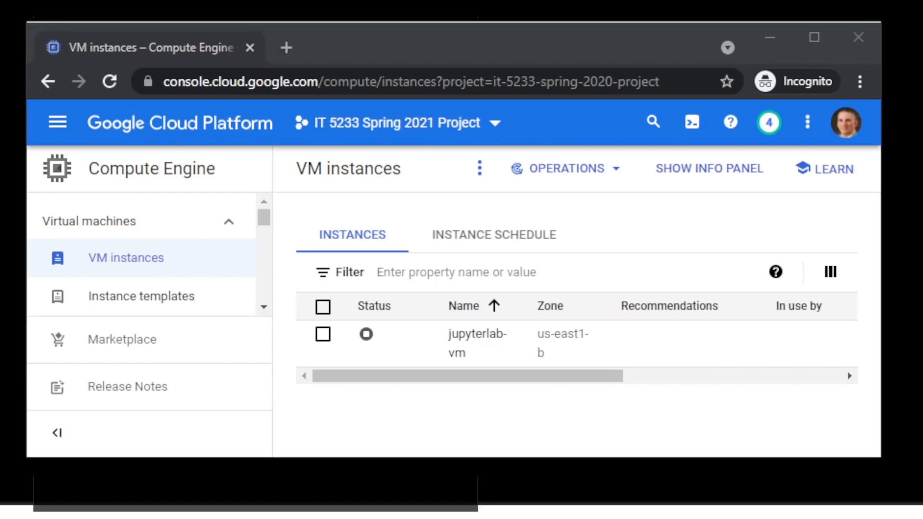
# Step: In the Google Cloud console, open the Compute Engine VM instances list and start the jupyterlab-vm instance, confirming the start
pyautogui.click(114, 125)
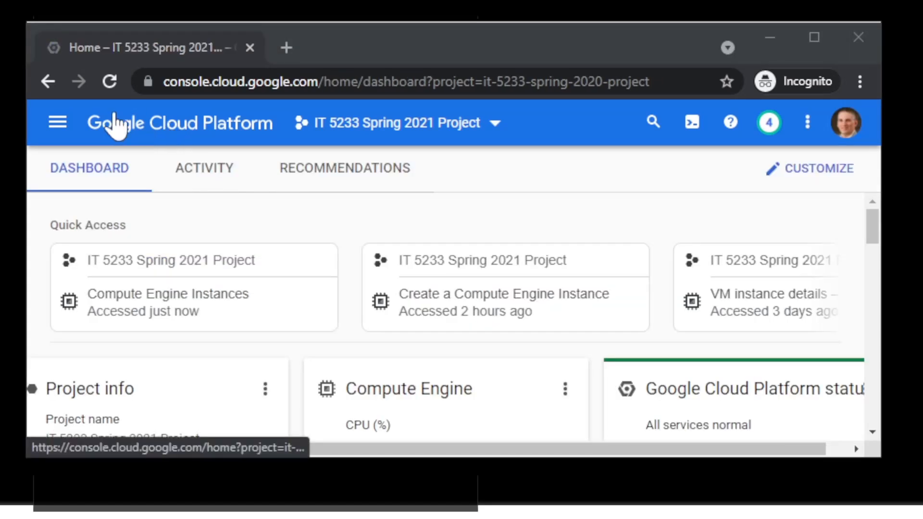
pyautogui.click(58, 123)
pyautogui.moveTo(105, 221)
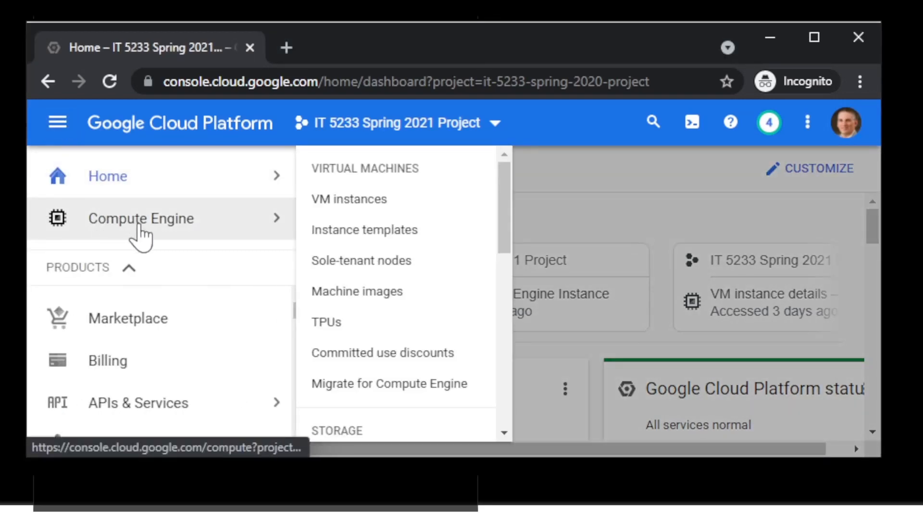
pyautogui.click(339, 203)
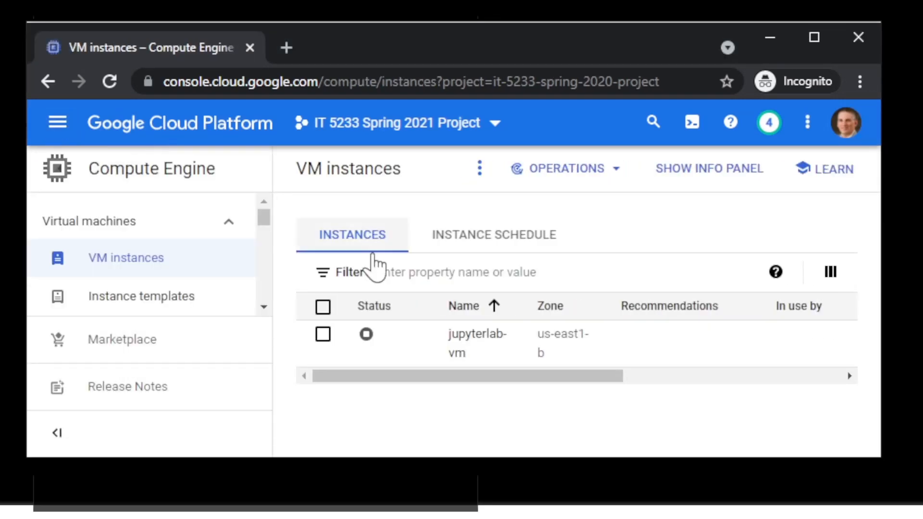
pyautogui.click(329, 336)
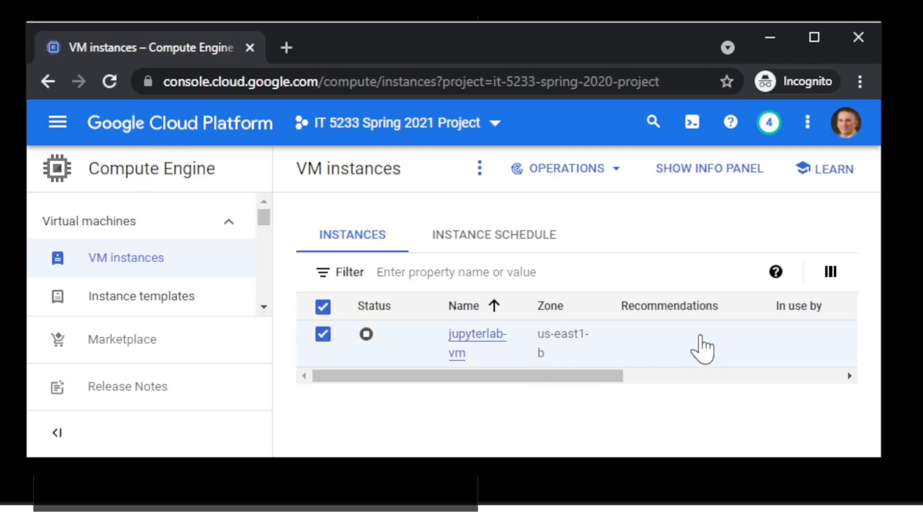
pyautogui.click(479, 168)
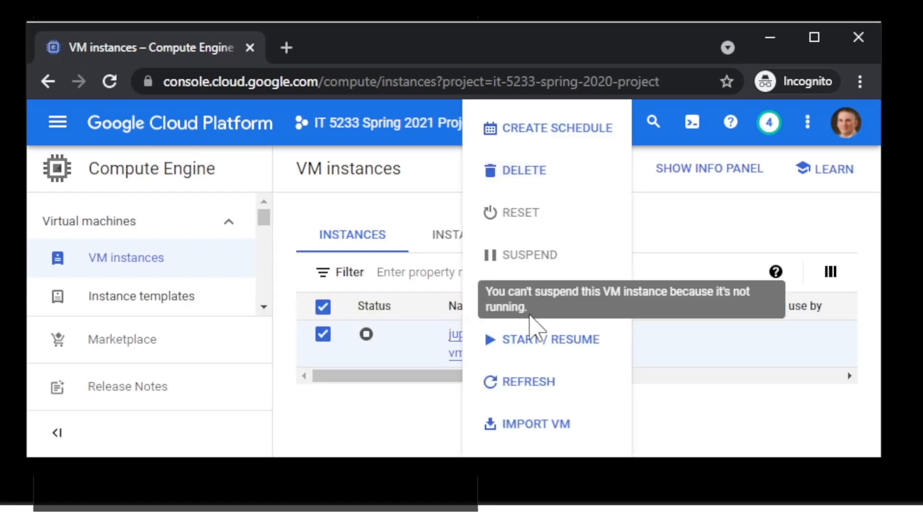
pyautogui.click(529, 348)
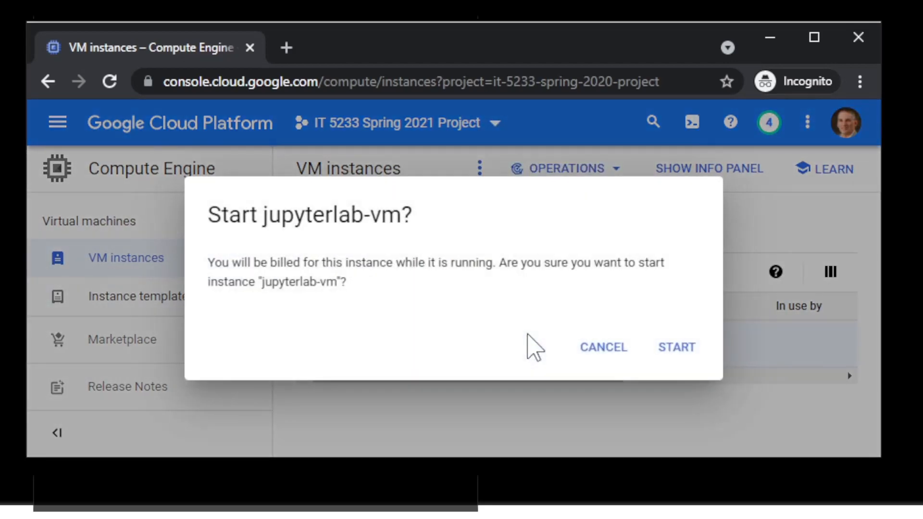
pyautogui.click(675, 348)
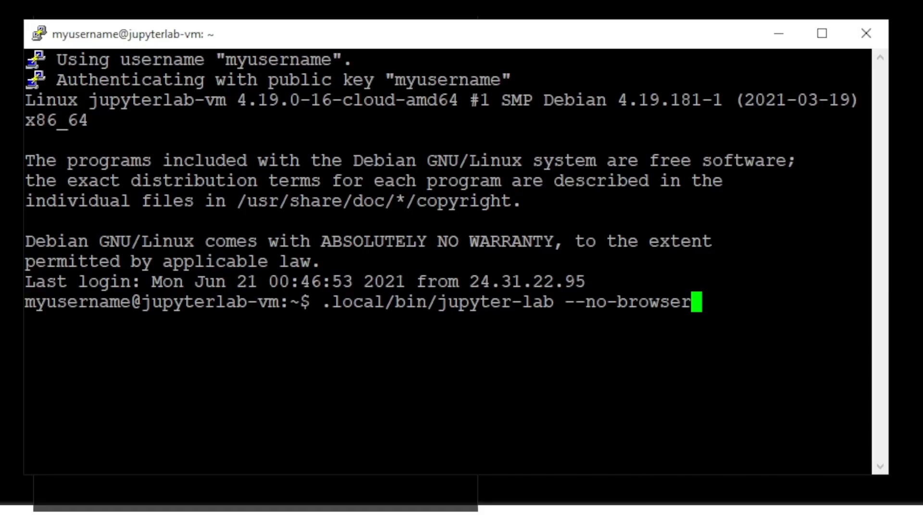
# Step: In the VM's PuTTY session, launch JupyterLab with .local/bin/jupyter-lab --no-browser and copy the access token from its output
pyautogui.press('Return')
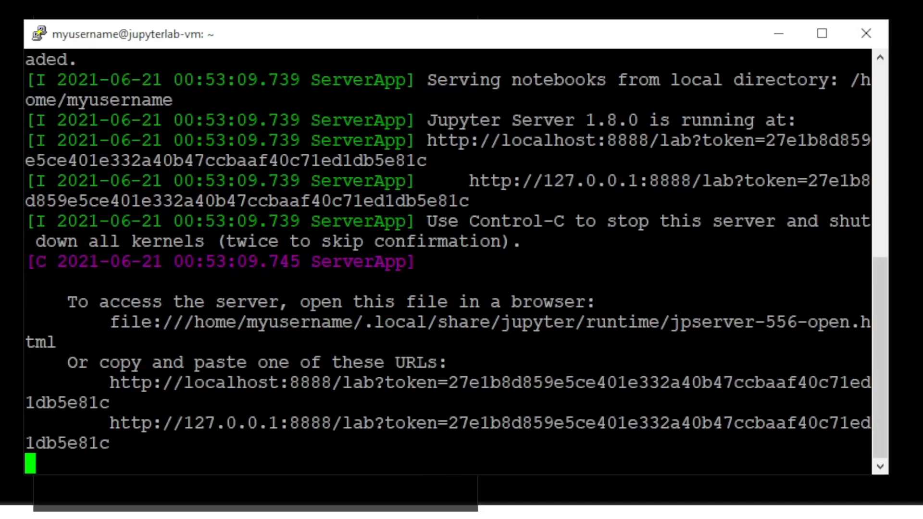
pyautogui.hotkey('alt', 'Tab')
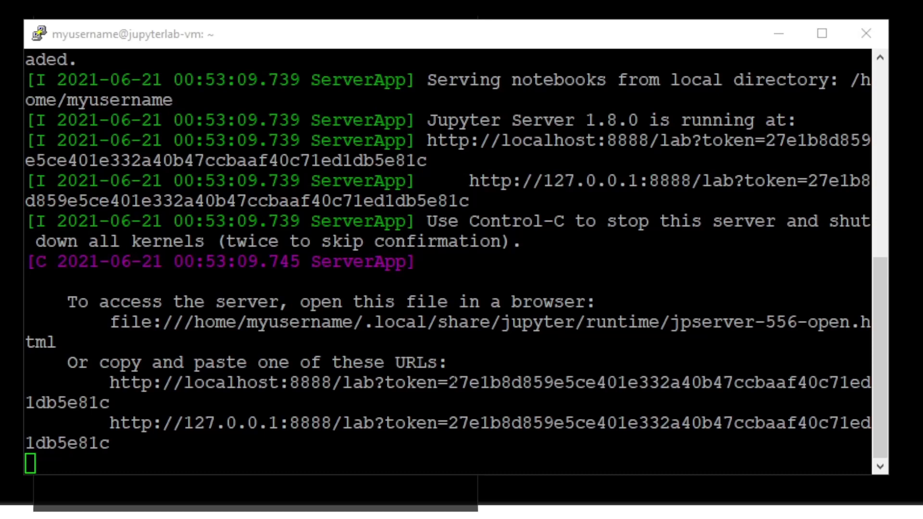
pyautogui.moveTo(451, 383); pyautogui.dragTo(110, 401)
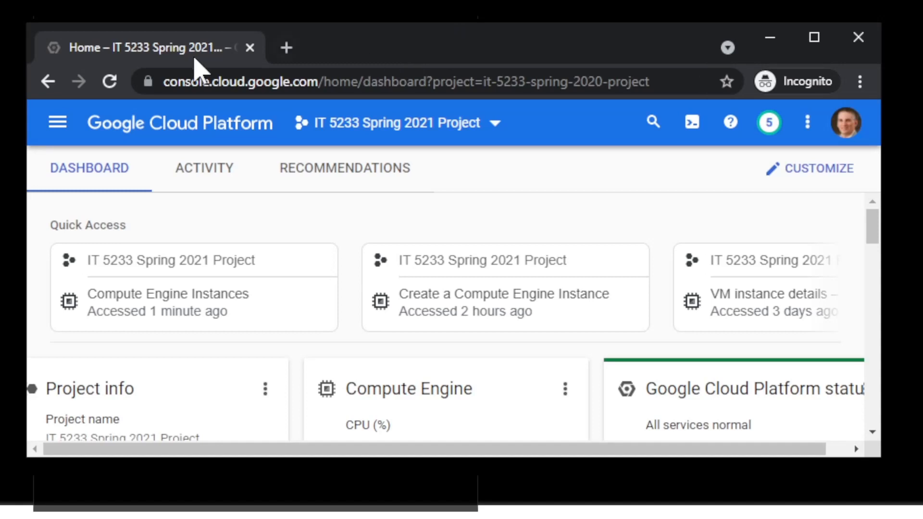
# Step: Open the Compute Engine VM instances list and delete the jupyterlab-vm instance together with its boot disk, confirming the deletion
pyautogui.click(58, 124)
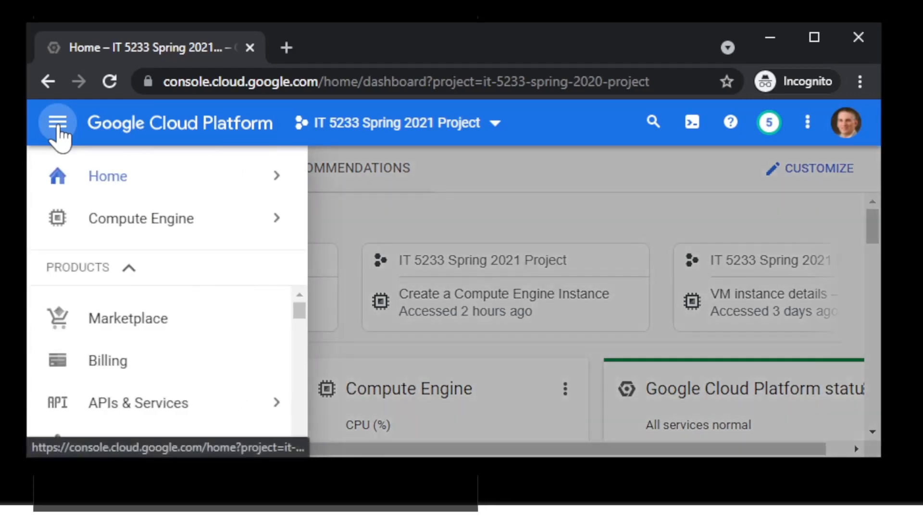
pyautogui.moveTo(113, 228)
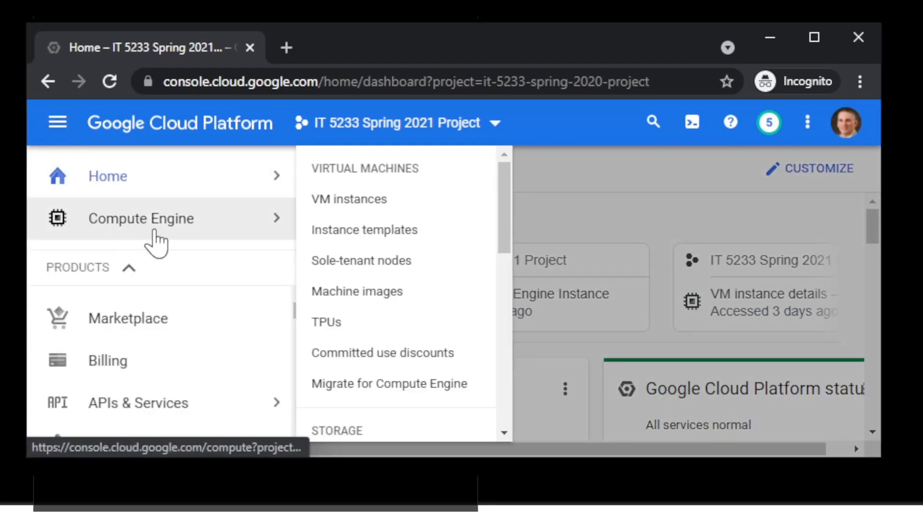
pyautogui.click(343, 197)
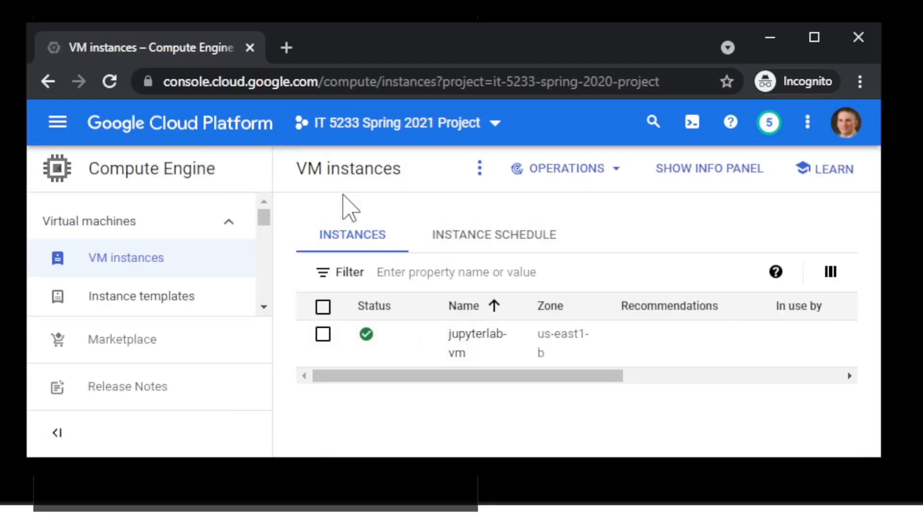
pyautogui.click(323, 335)
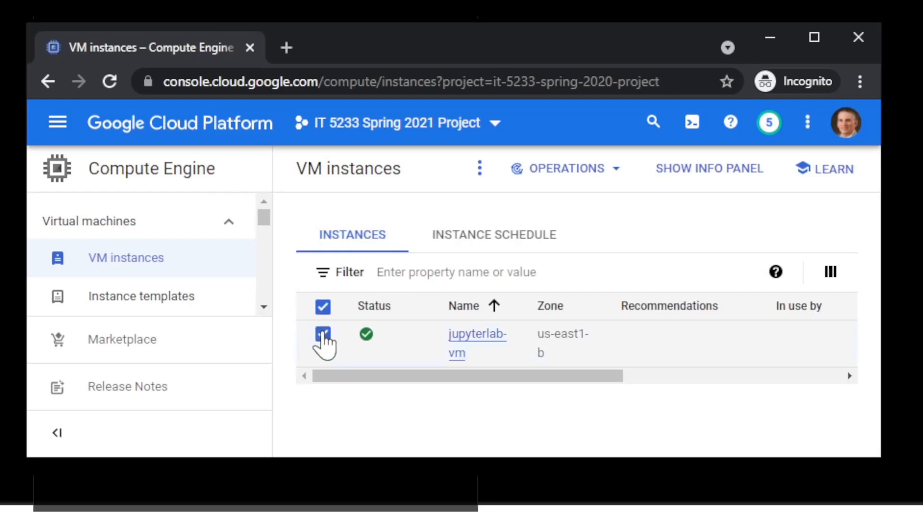
pyautogui.click(479, 169)
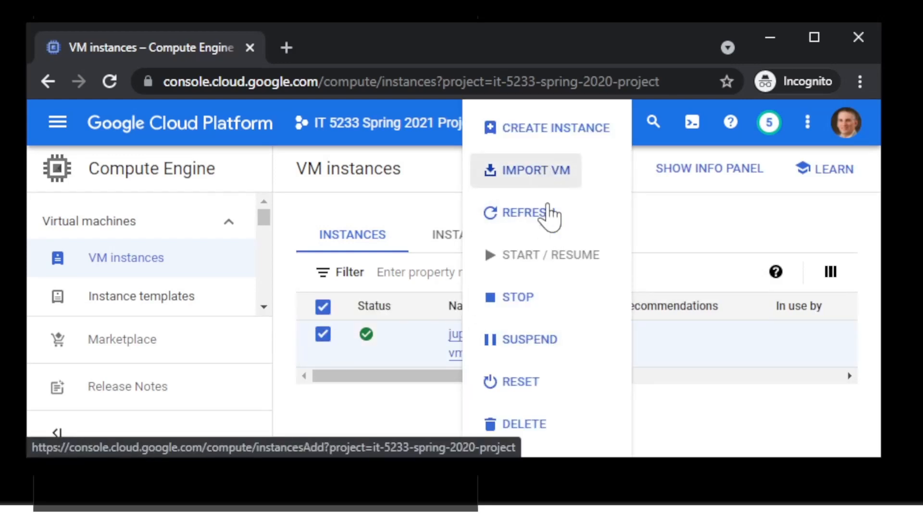
pyautogui.click(528, 425)
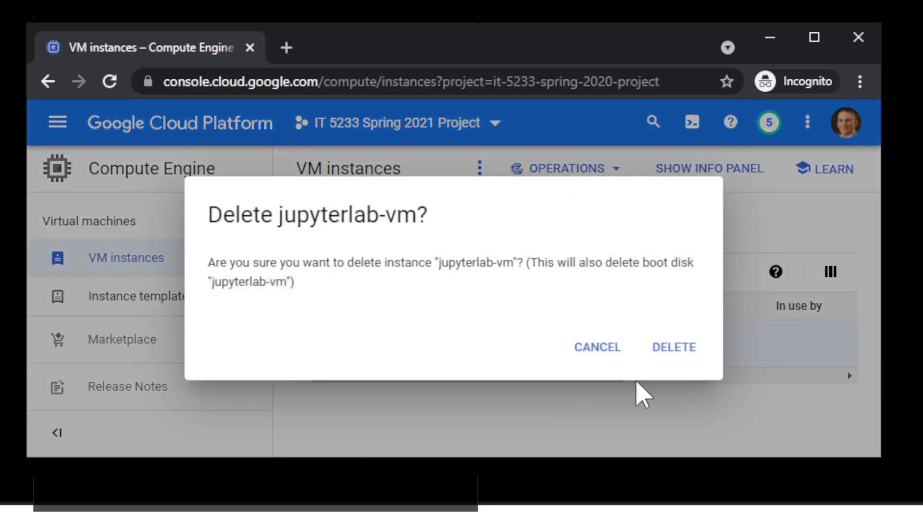
pyautogui.click(674, 349)
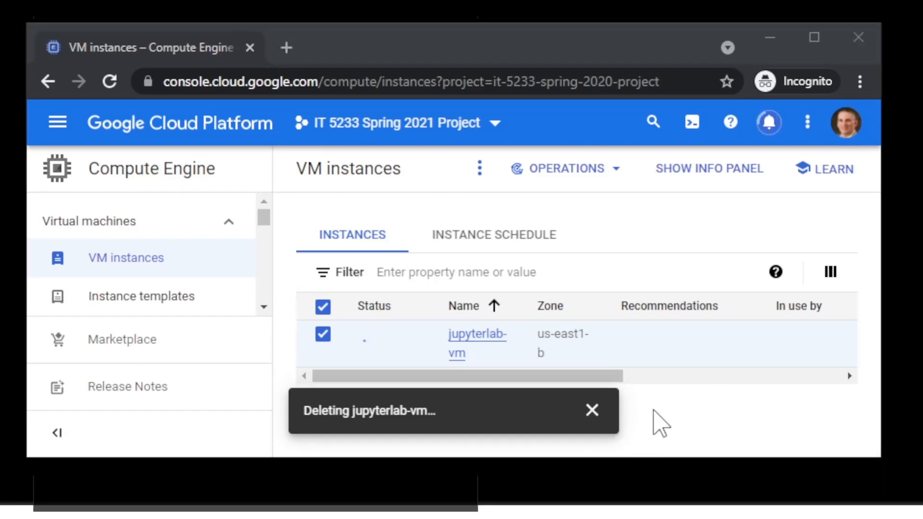
# Step: Open the VPC network's external IP addresses and delete the static address jupyterlab-ip, confirming the deletion
pyautogui.click(57, 121)
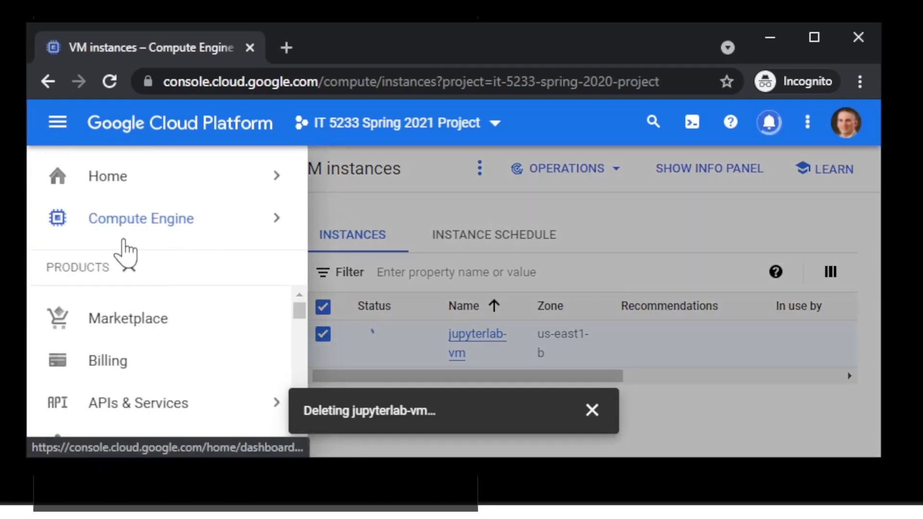
pyautogui.scroll(-10, 165, 327)
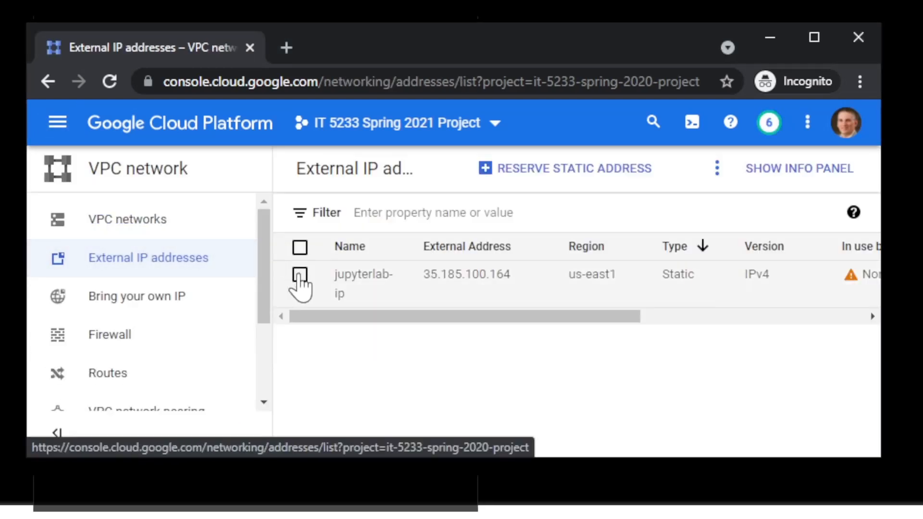
pyautogui.click(299, 274)
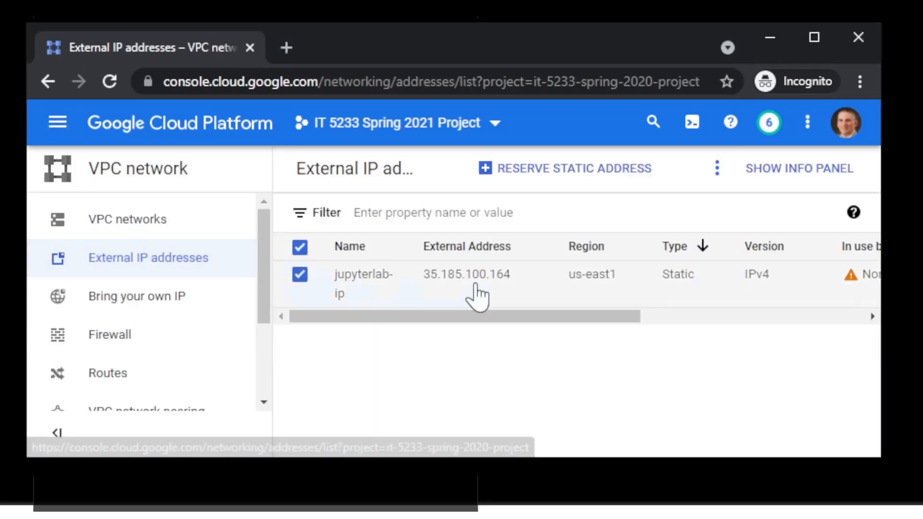
pyautogui.click(717, 178)
pyautogui.click(732, 257)
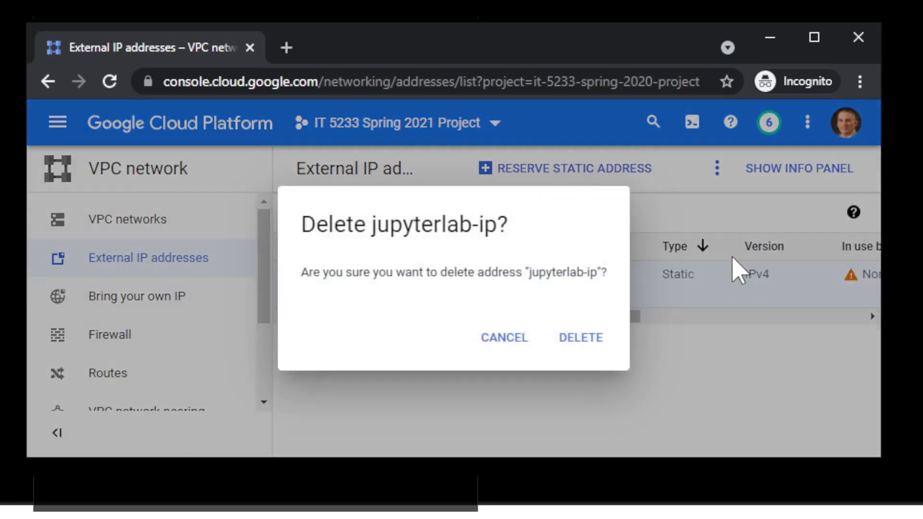
pyautogui.click(581, 338)
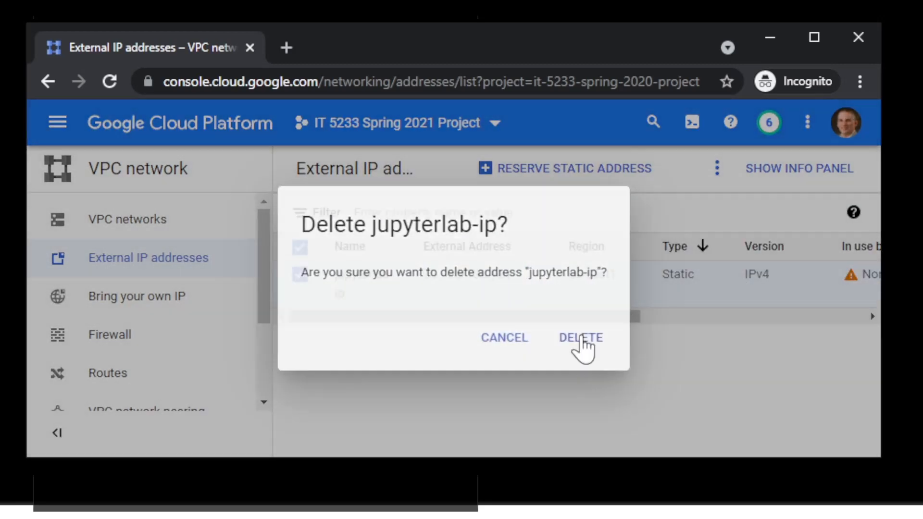